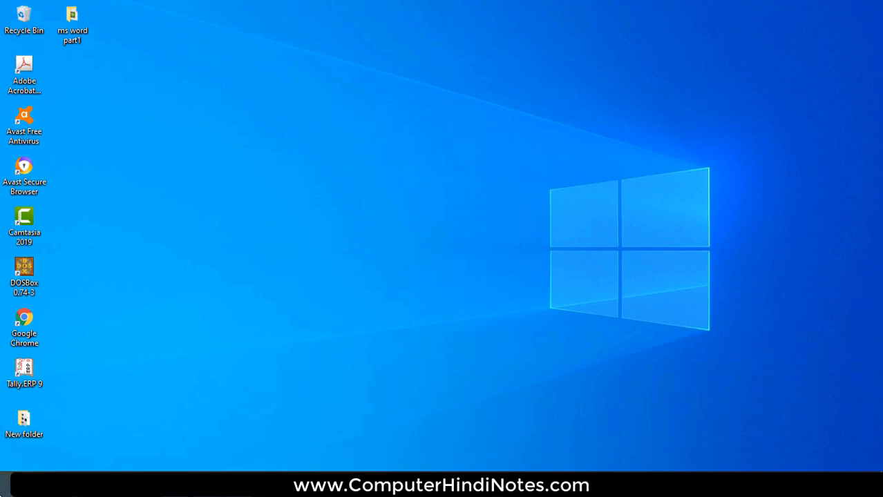
Step: Launch Word 2013 from a Start menu search for msword, close it, and refresh the desktop
left_click(15, 484)
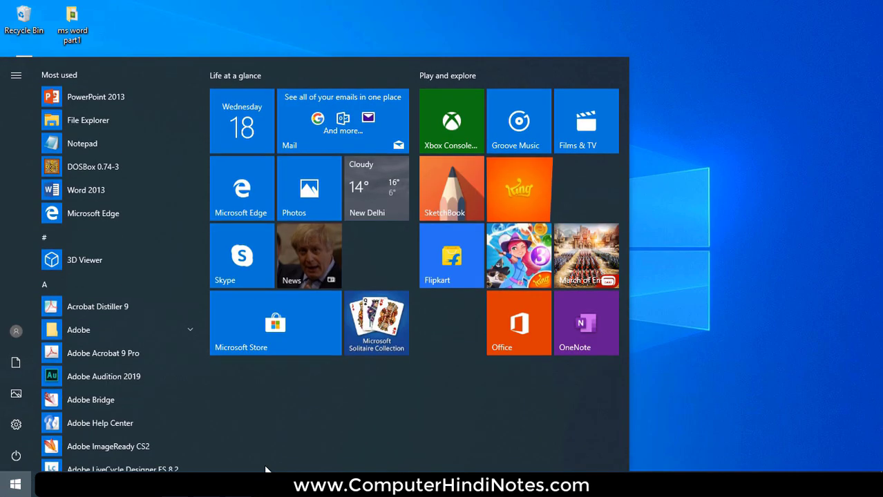
type("msw")
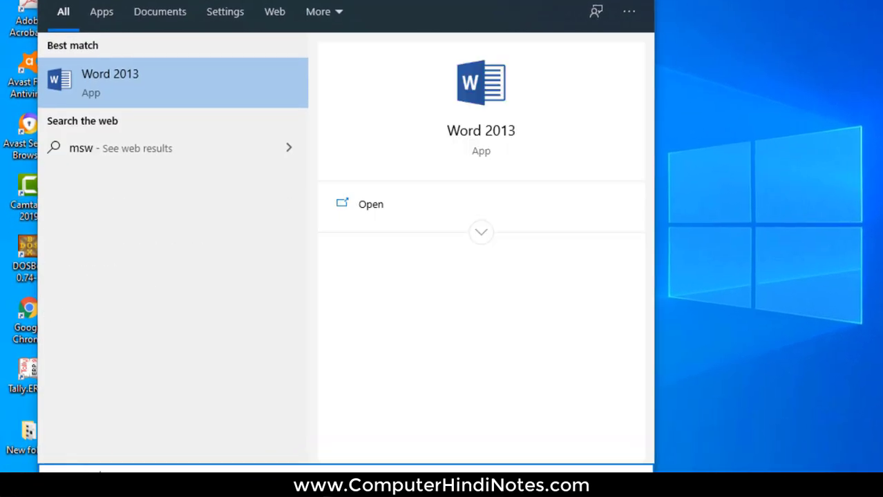
type("ord")
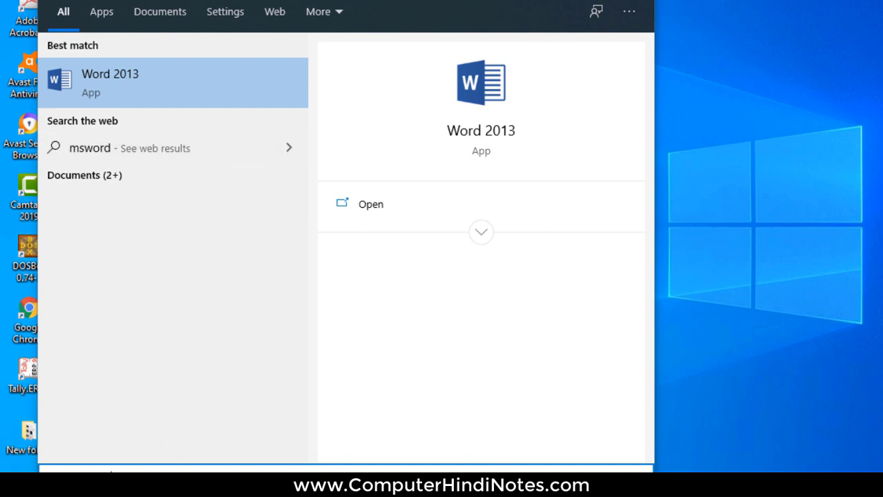
left_click(121, 81)
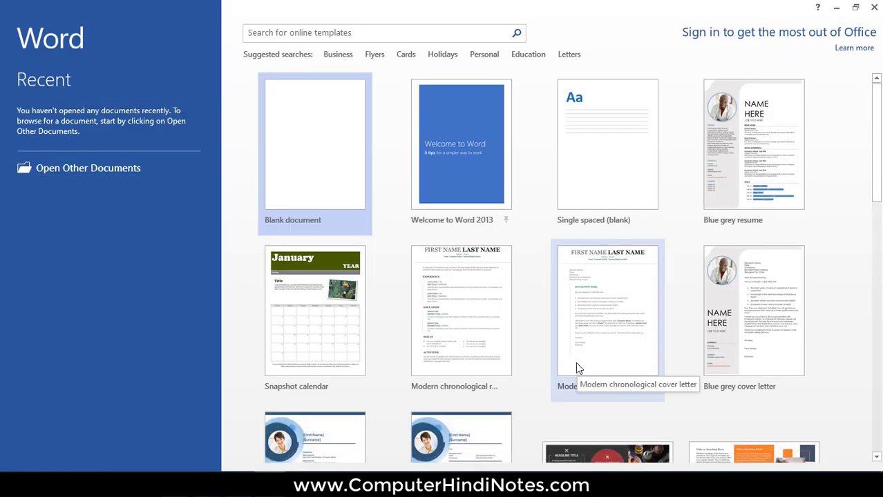
left_click(874, 8)
right_click(461, 106)
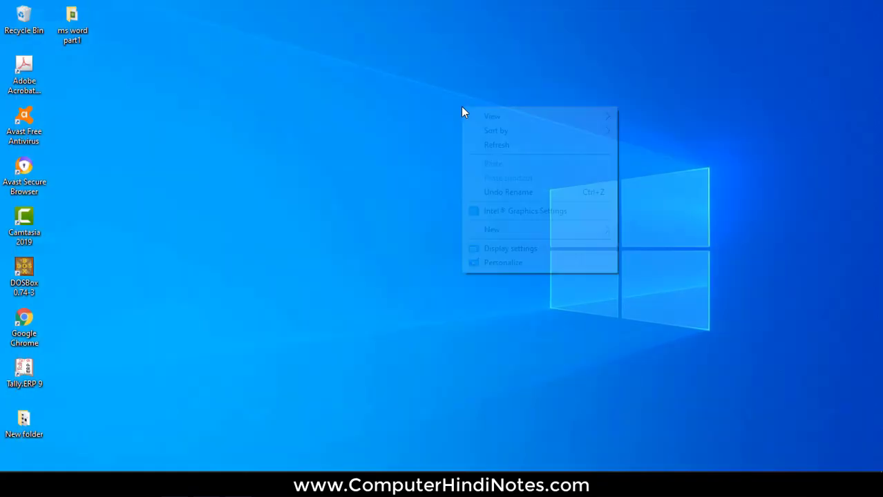
left_click(512, 144)
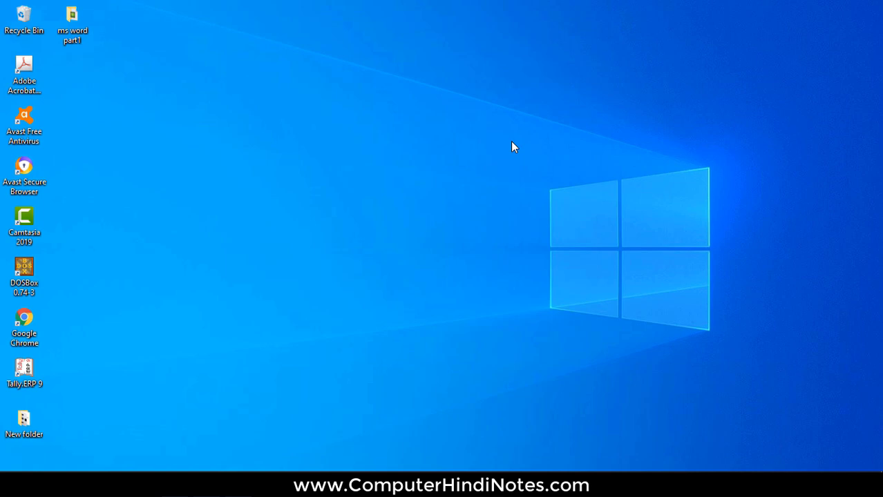
Step: Start Word by replacing 'notepad' with the winword command in the Run dialog
key("super+r")
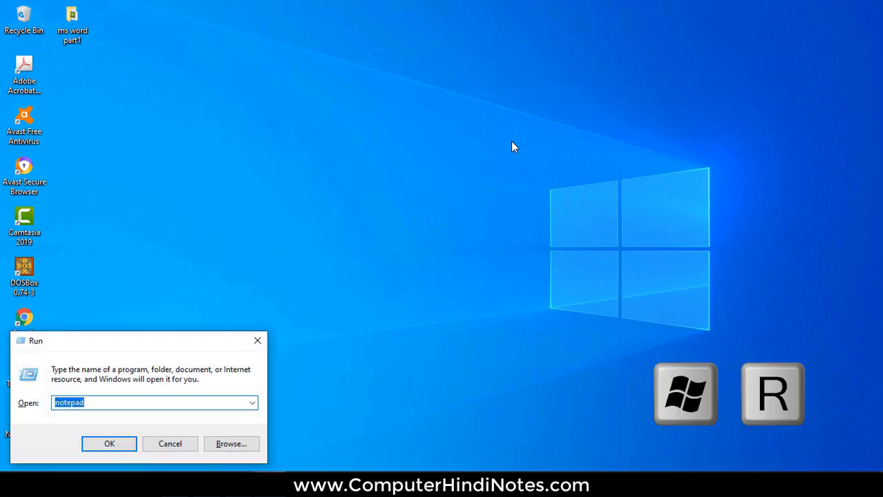
left_click_drag(133, 341, 369, 239)
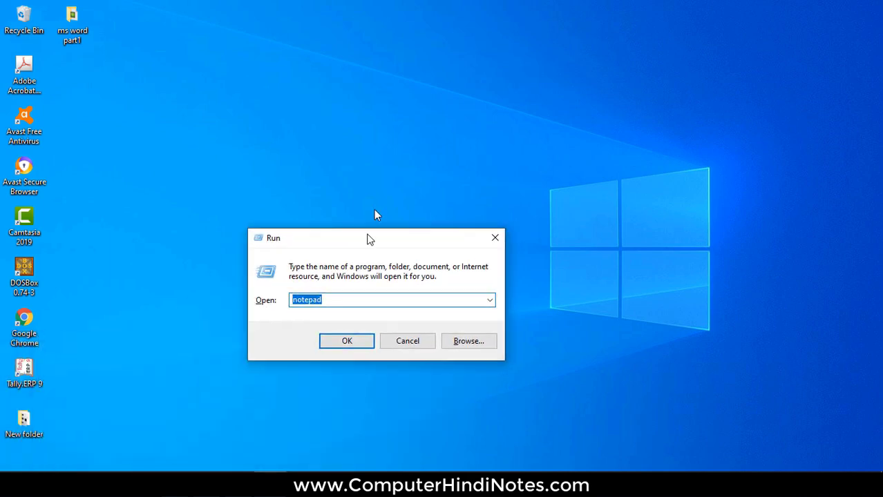
left_click_drag(321, 142, 434, 440)
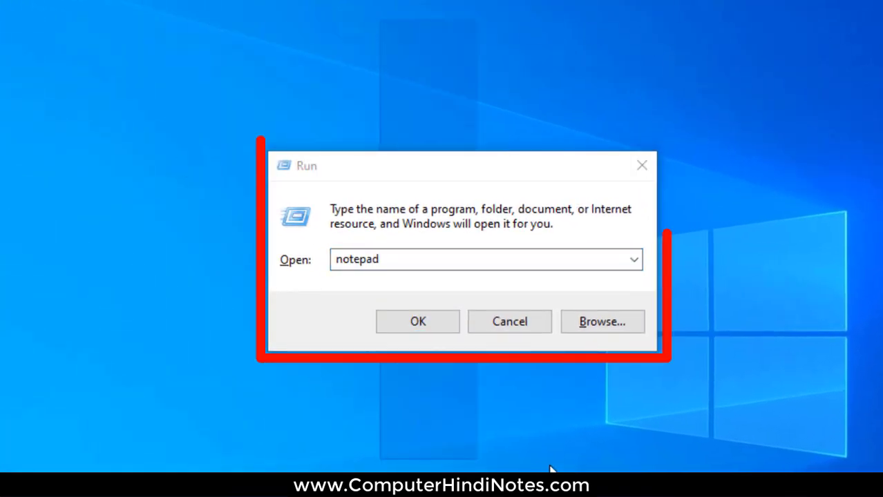
left_click(474, 267)
key("BackSpace")
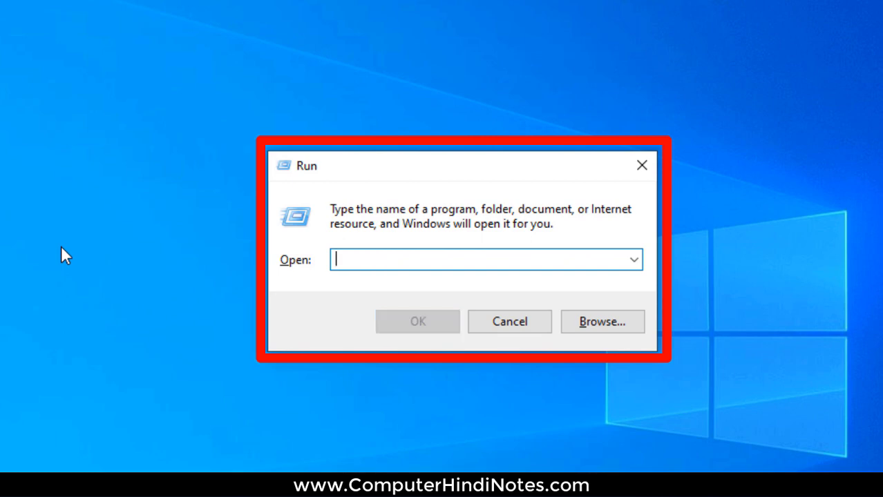
type("winwo")
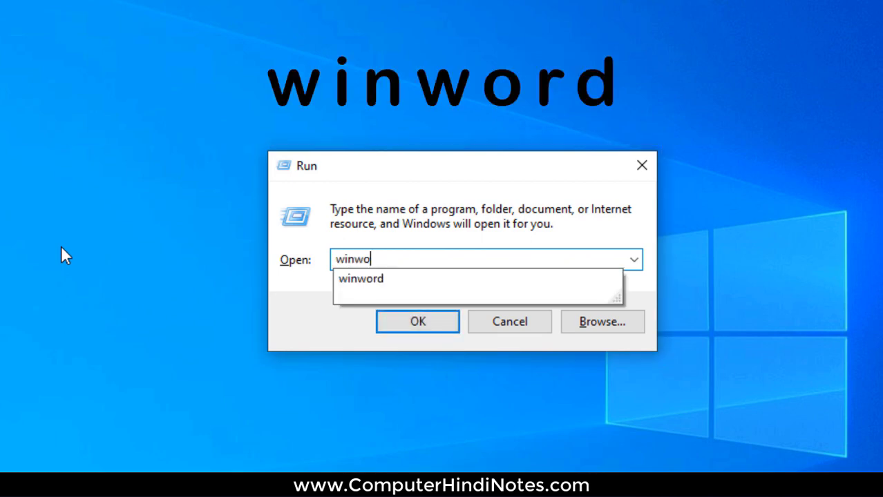
type("rd")
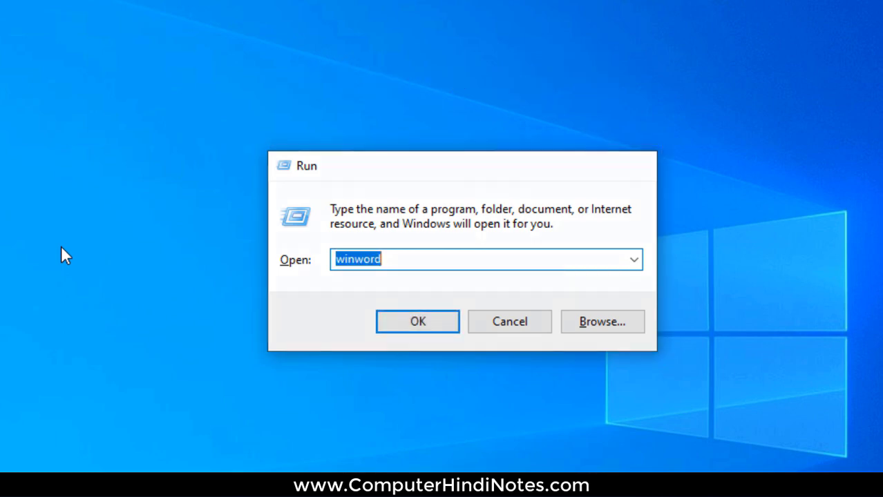
key("Return")
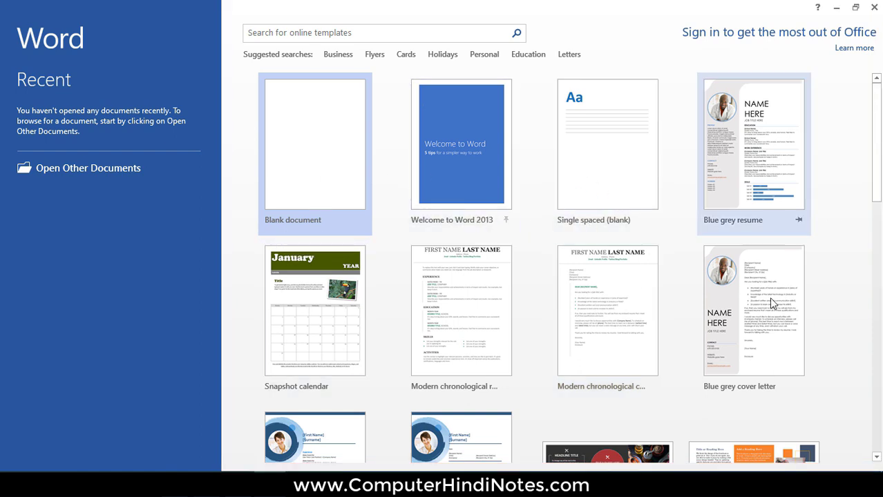
Step: Scroll down through Word's start-screen template gallery and back to the top
scroll(561, 314, "down", 3)
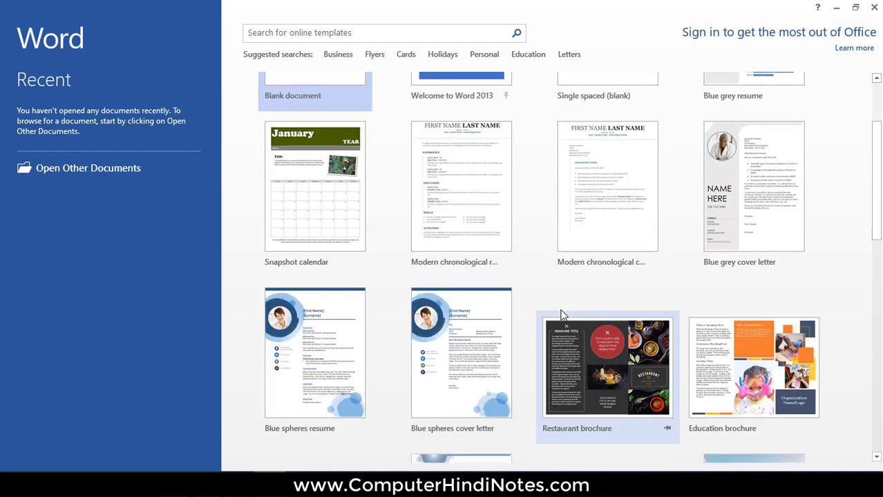
scroll(567, 330, "up", 3)
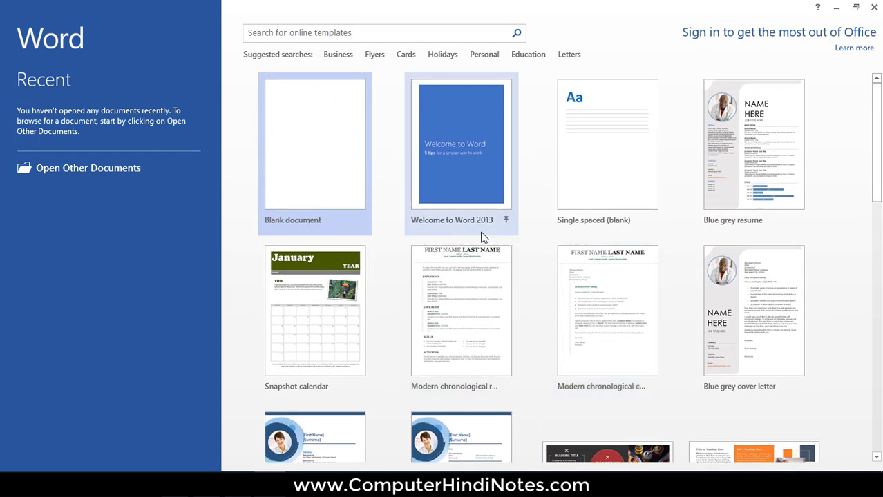
scroll(670, 208, "down", 2)
scroll(669, 208, "down", 3)
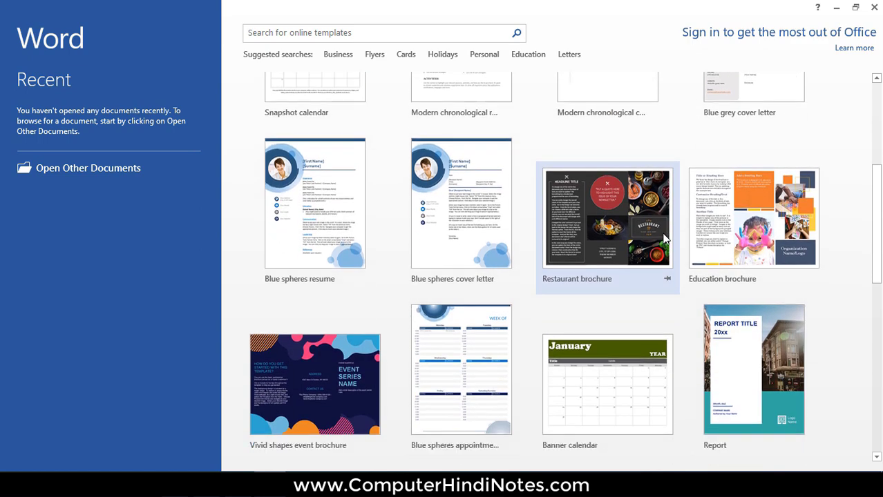
scroll(664, 234, "down", 6)
scroll(518, 262, "up", 4)
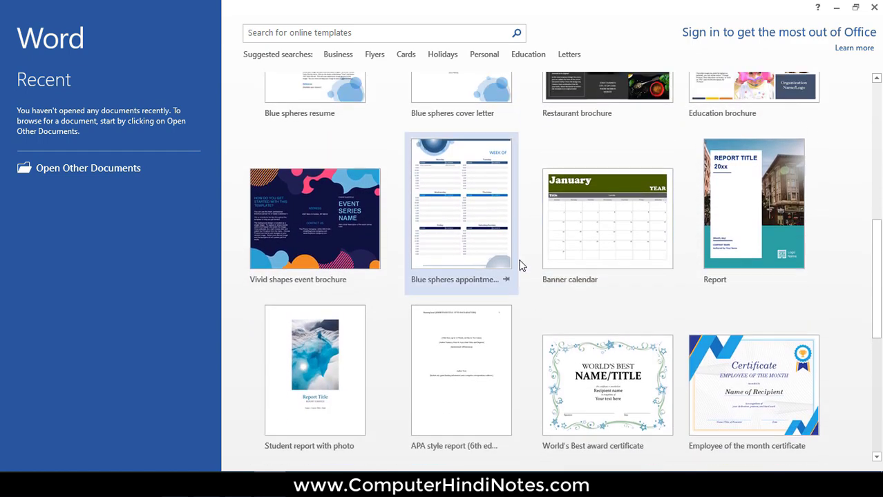
scroll(518, 263, "up", 3)
scroll(518, 262, "up", 3)
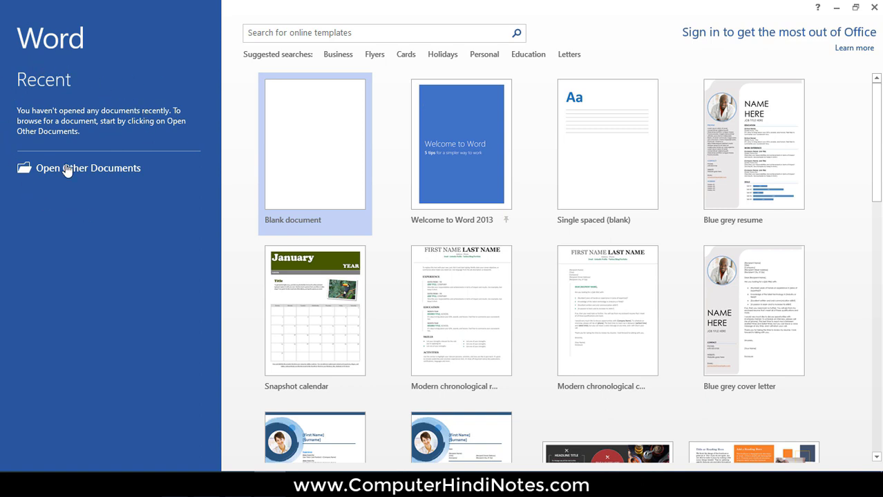
Step: Create Document1 as a blank document with five paragraphs of sample text, then select and deselect the text
left_click(312, 190)
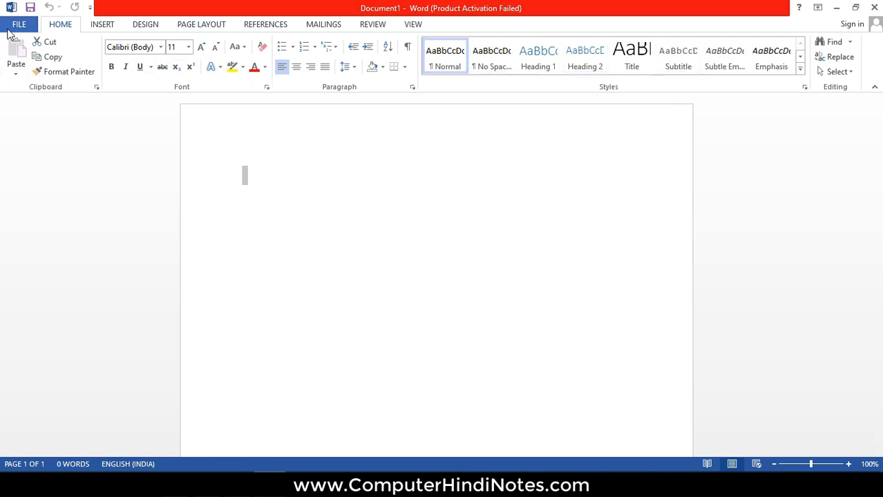
left_click(11, 27)
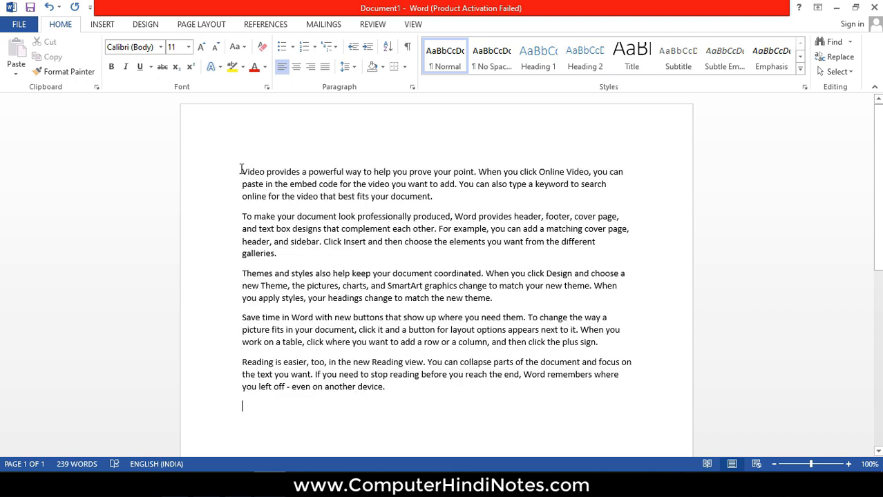
mouse_move(241, 170)
left_mouse_down()
mouse_move(428, 383)
mouse_move(281, 298)
left_mouse_up()
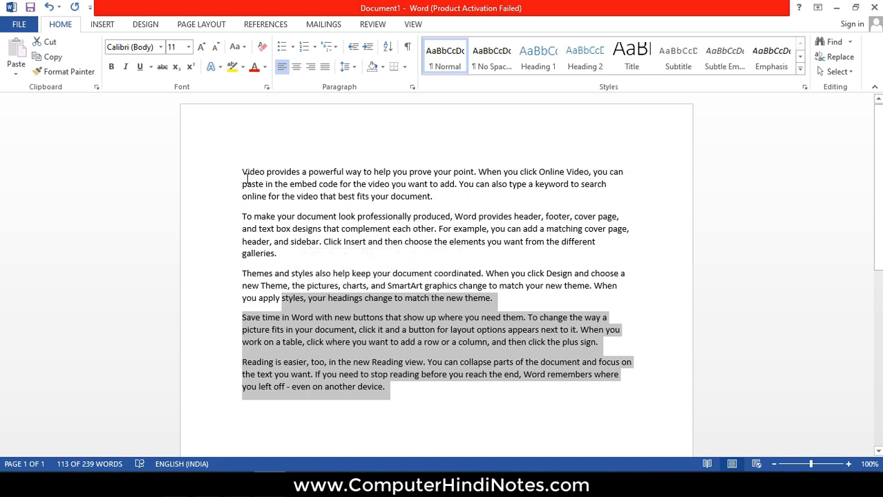
left_click_drag(243, 172, 558, 456)
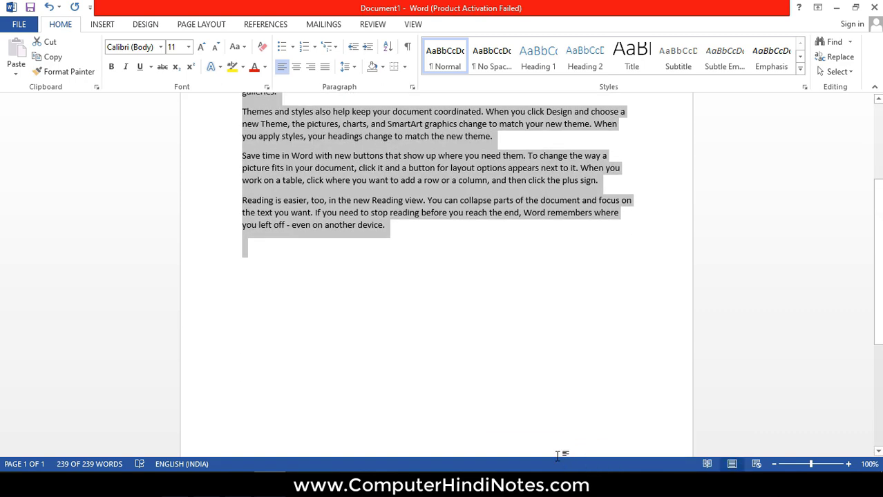
scroll(549, 436, "up", 3)
scroll(541, 414, "up", 2)
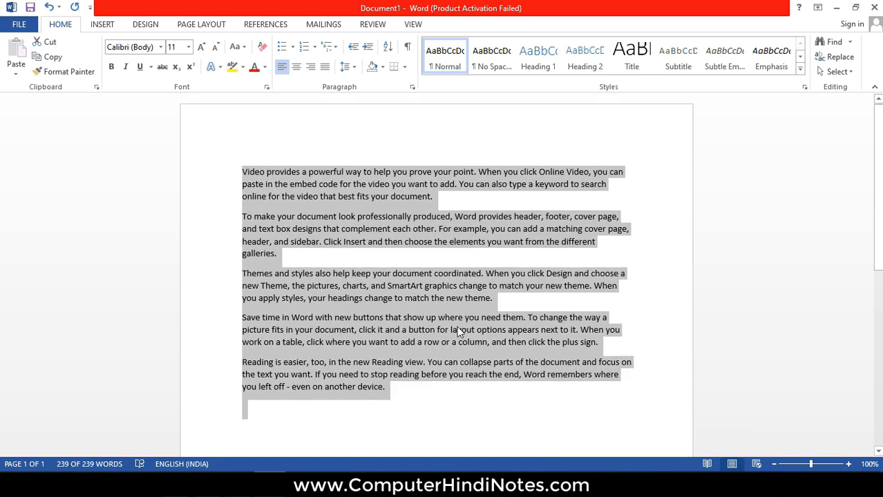
left_click(258, 175)
scroll(284, 199, "down", 1)
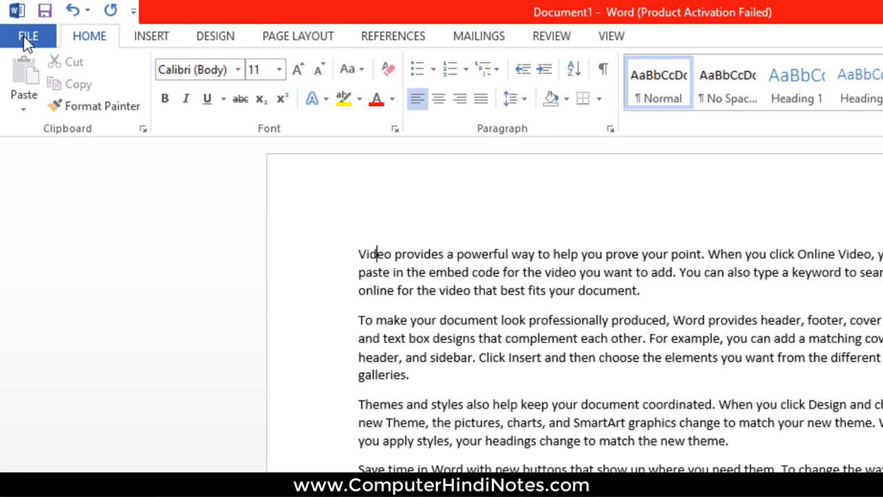
Step: Show Document1's Info page in backstage view: 1 page, 239 words, not yet saved
left_click(27, 41)
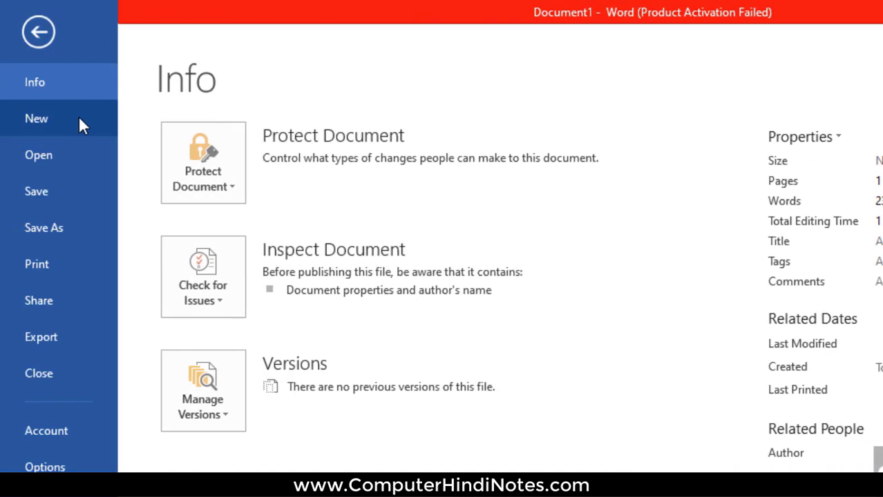
Step: Scroll through the New page's template gallery, then switch to the Save As page
left_click(79, 119)
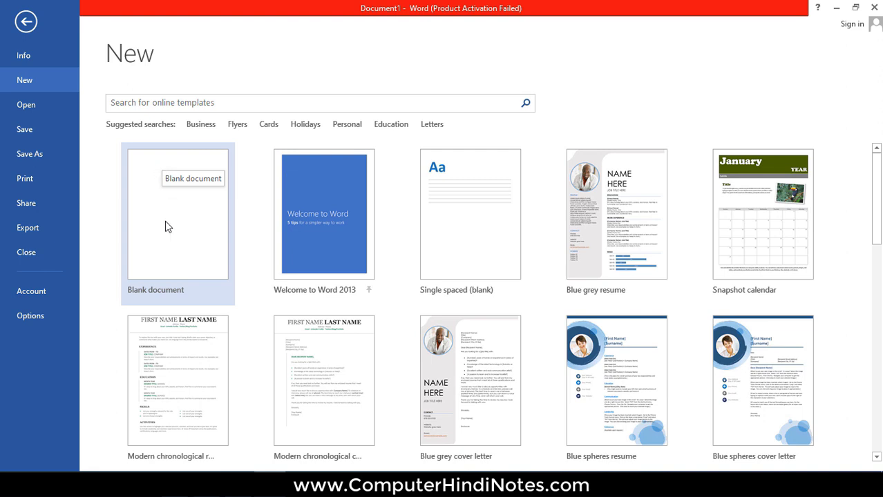
scroll(488, 282, "down", 2)
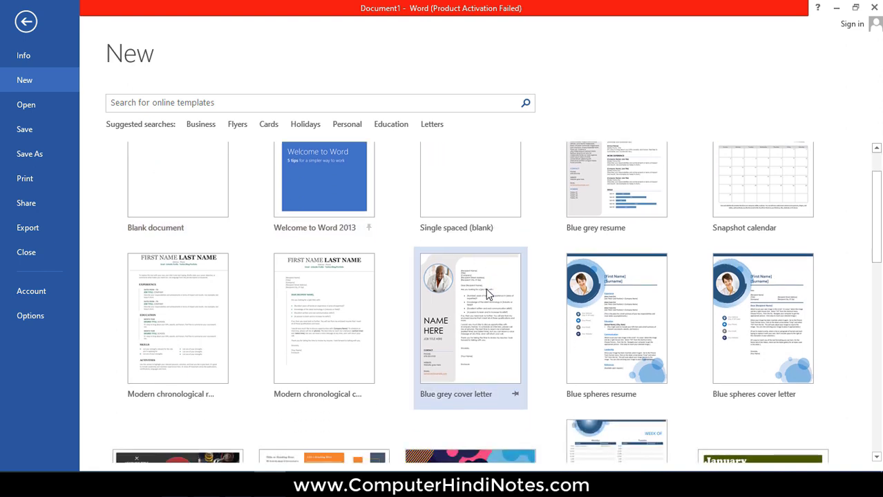
scroll(395, 365, "up", 2)
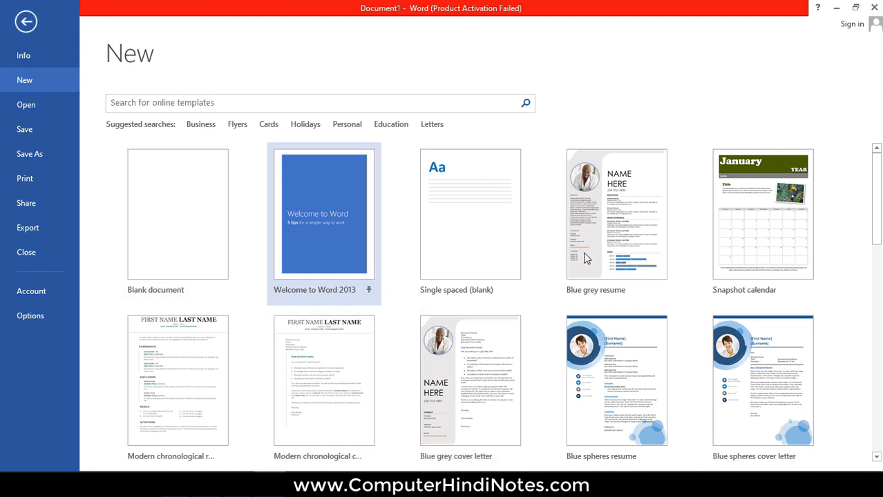
left_click(35, 133)
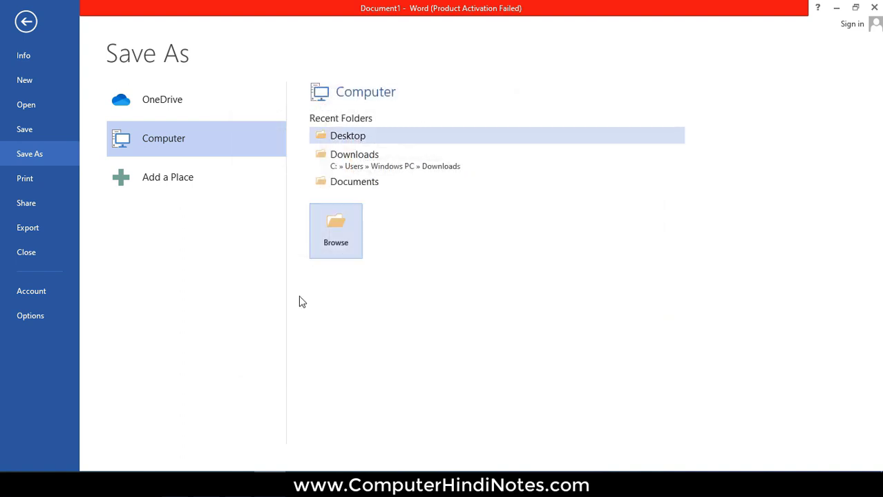
Step: Create a new folder named 'document' on the Desktop in the Save As dialog and open it
left_click(327, 250)
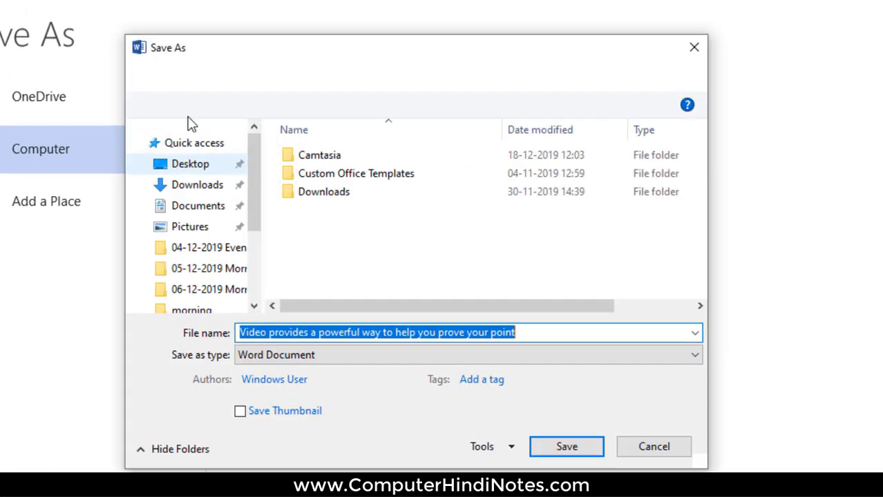
left_click_drag(358, 53, 348, 35)
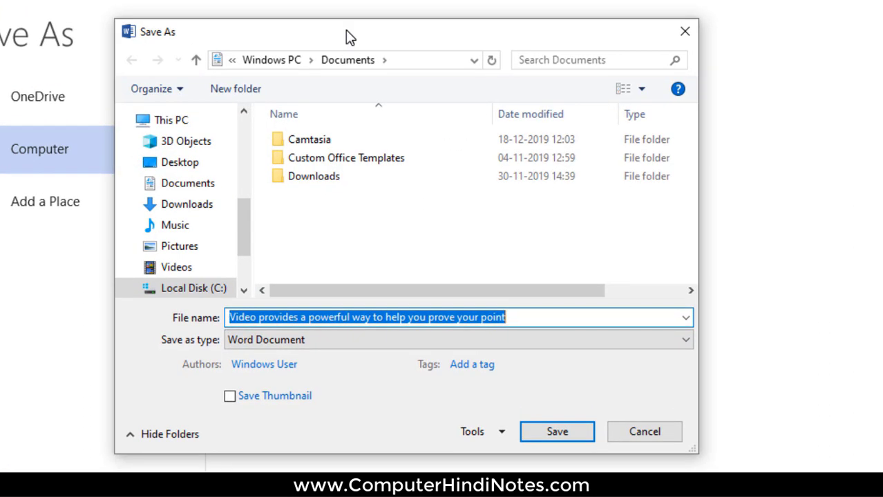
left_click(172, 170)
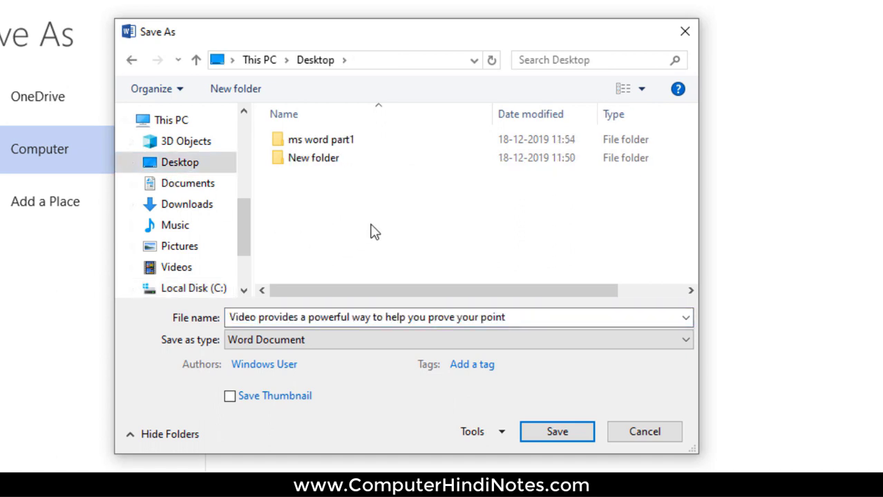
key("ctrl+shift+n")
type("do")
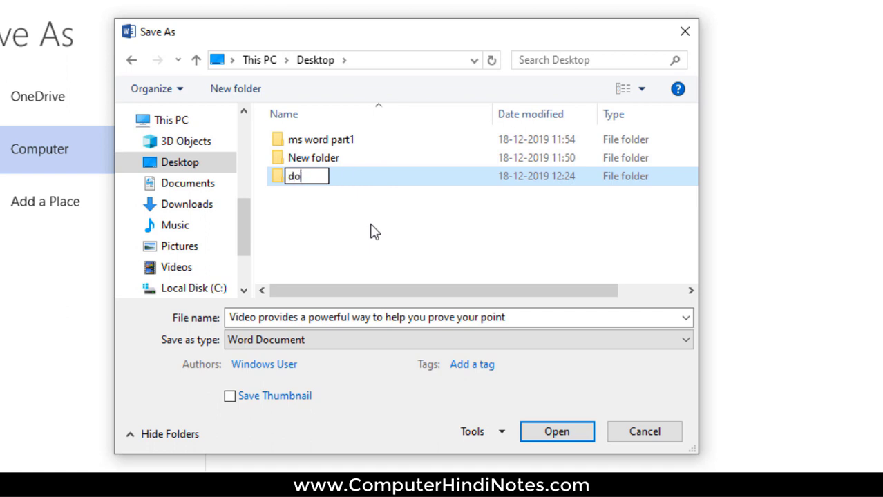
type("cument")
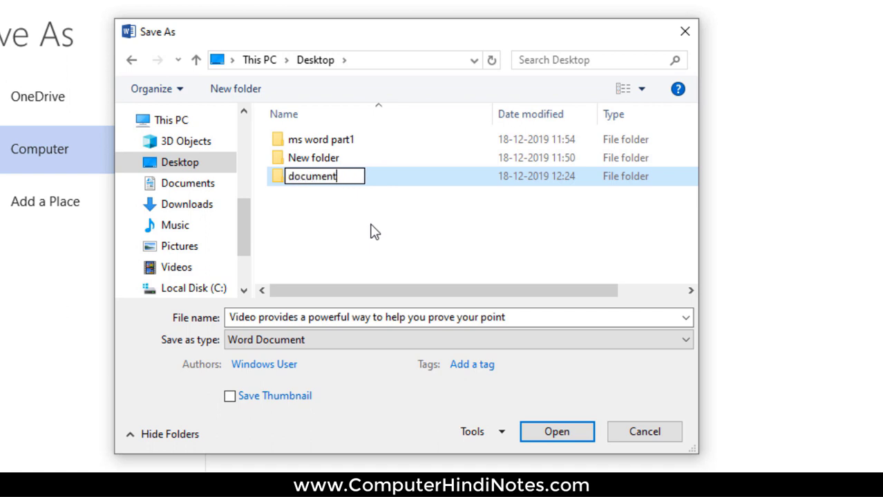
key("Return")
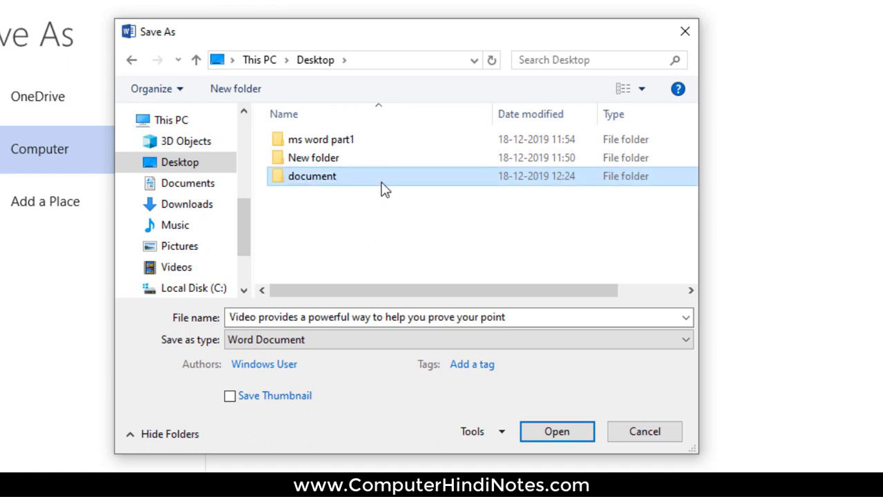
left_click(377, 177)
left_click(451, 187)
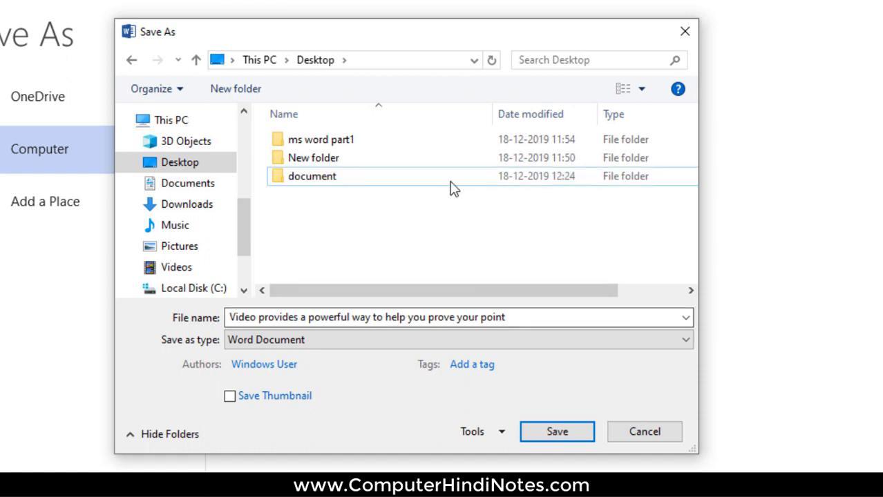
double_click(448, 179)
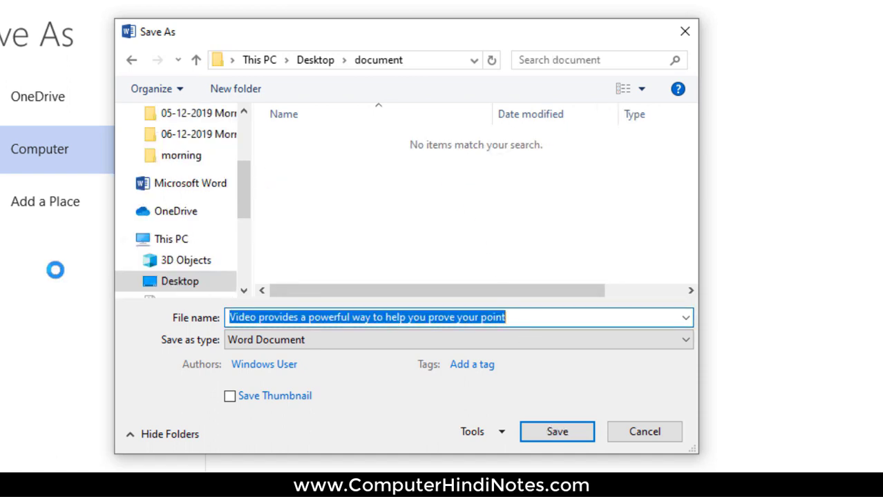
Step: Enter 'document 1' as the file name
key("BackSpace")
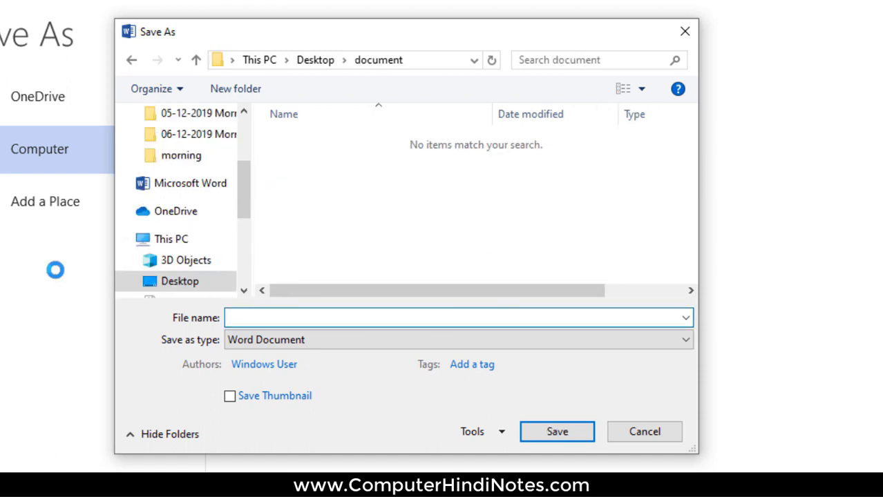
type("docum")
key("BackSpace")
type("ment")
type(" 1")
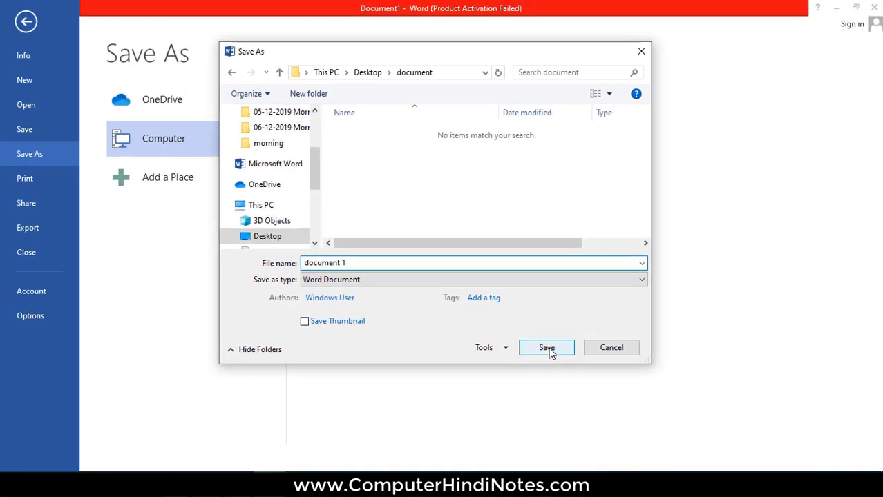
Step: Save the file as 'document 1' and view its Info page
left_click(556, 432)
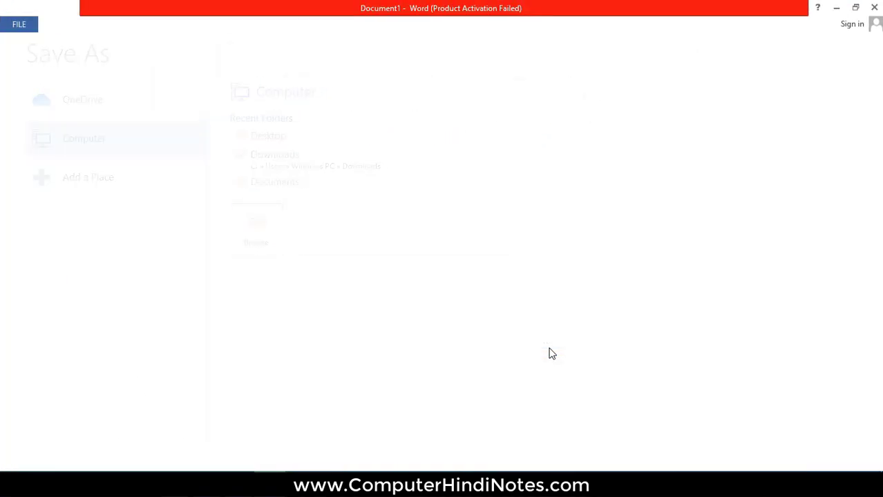
left_click_drag(242, 172, 382, 402)
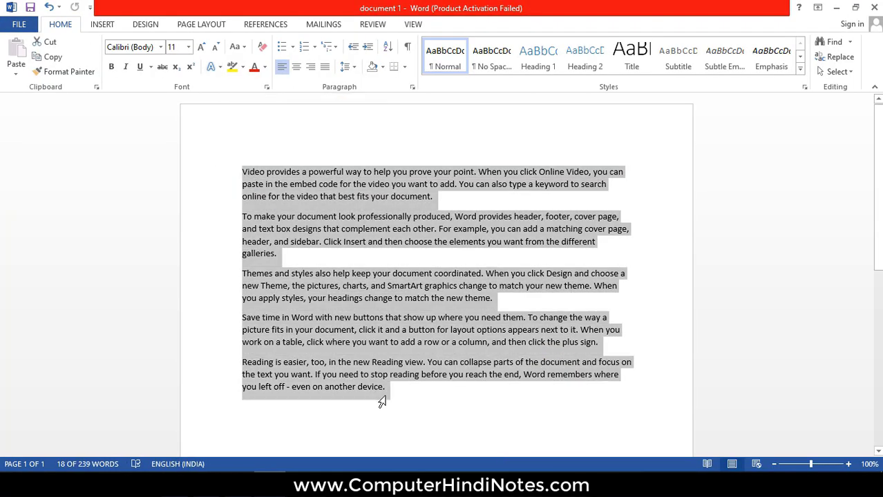
left_click(408, 396)
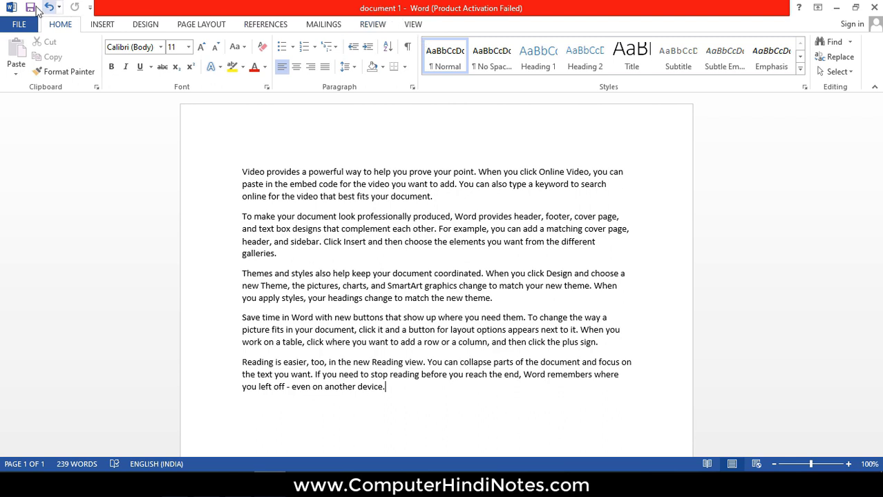
left_click(19, 25)
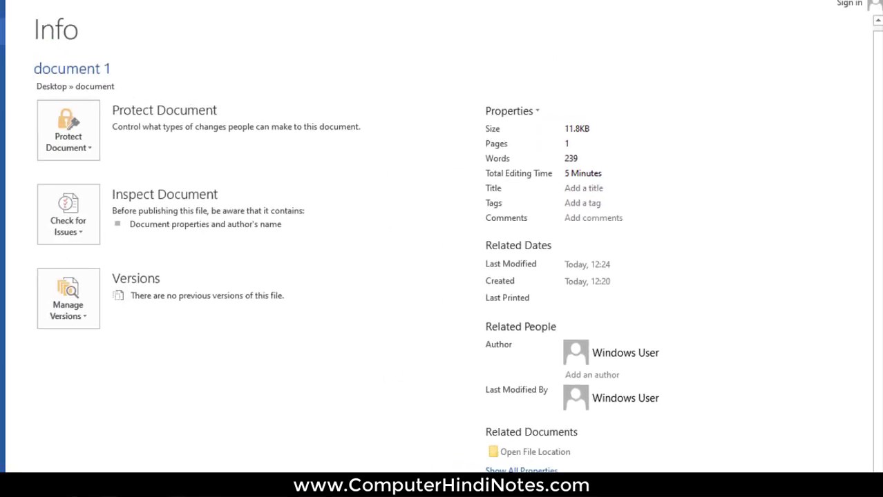
Step: Go back to the text, select and deselect it, then reopen the Info page showing 11.8KB
key("Escape")
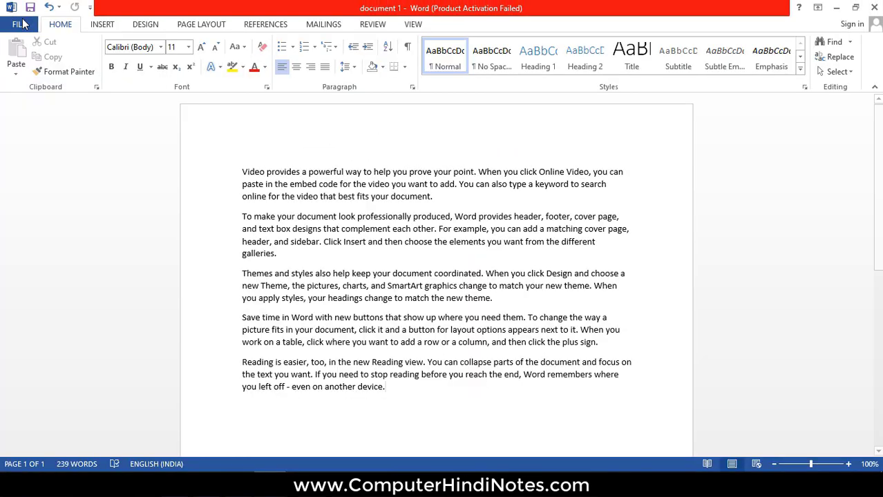
left_click_drag(513, 402, 253, 146)
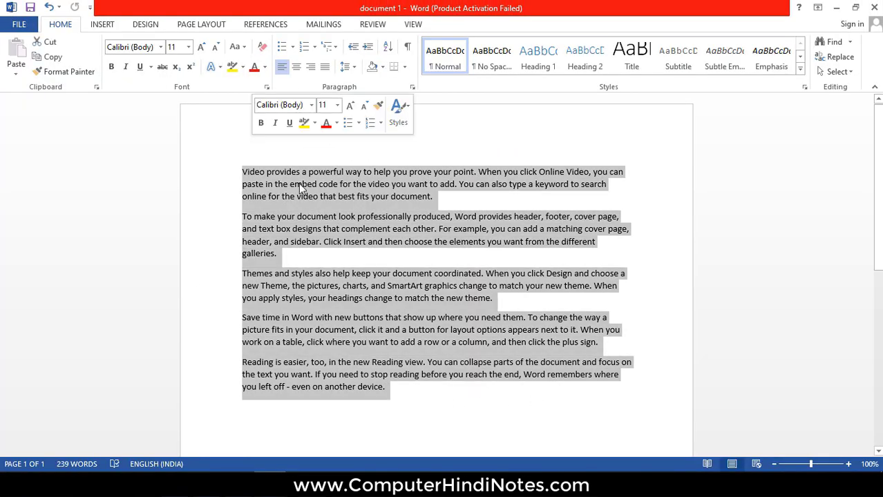
left_click(490, 396)
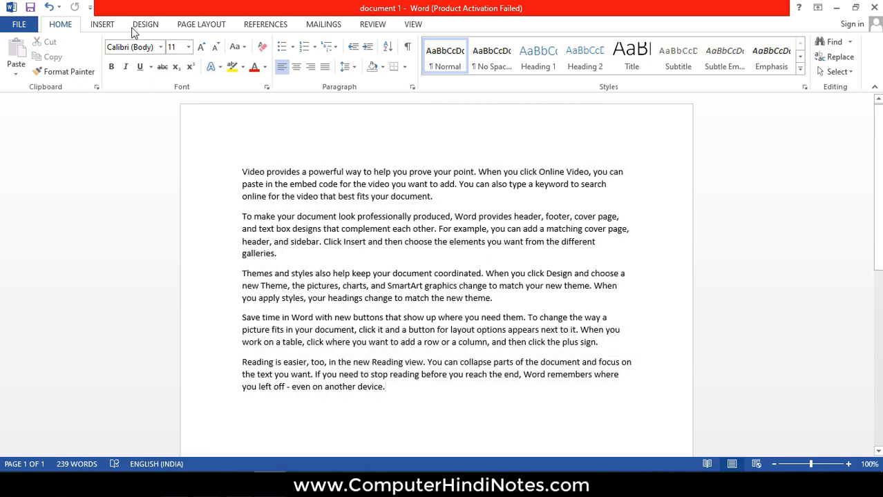
left_click(21, 25)
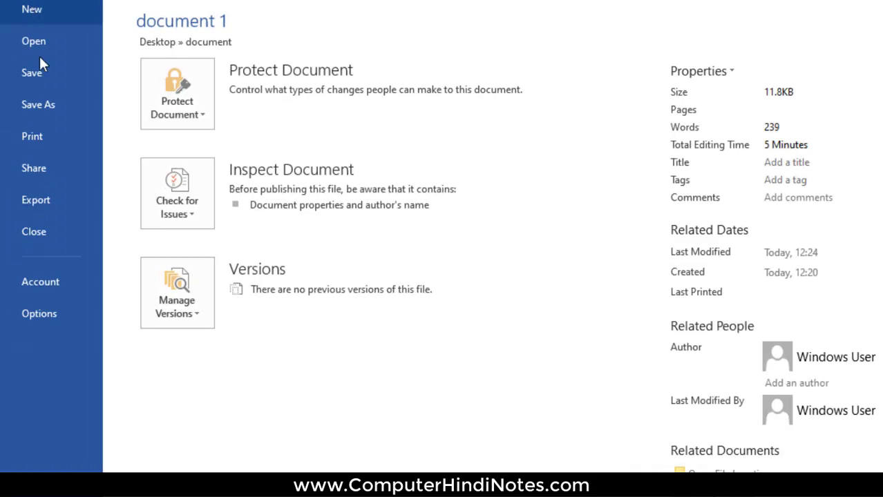
Step: Close document 1, leaving Word empty, and bring up the Open page
left_click(42, 233)
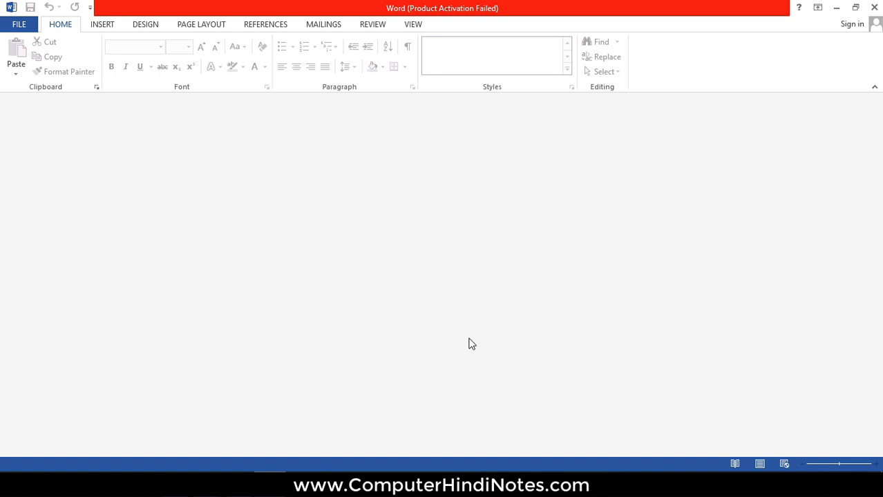
left_click(18, 24)
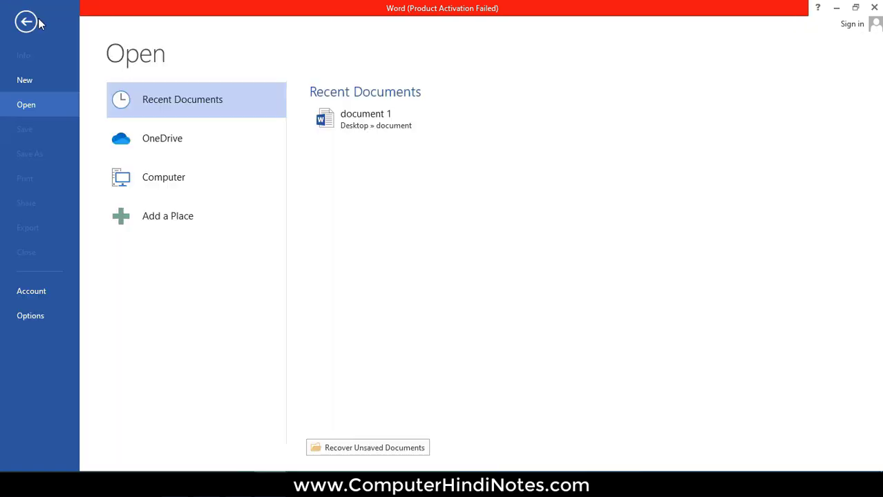
left_click(28, 19)
left_click(20, 25)
Step: Browse to the Desktop's document folder and open 'document 1'
left_click(118, 177)
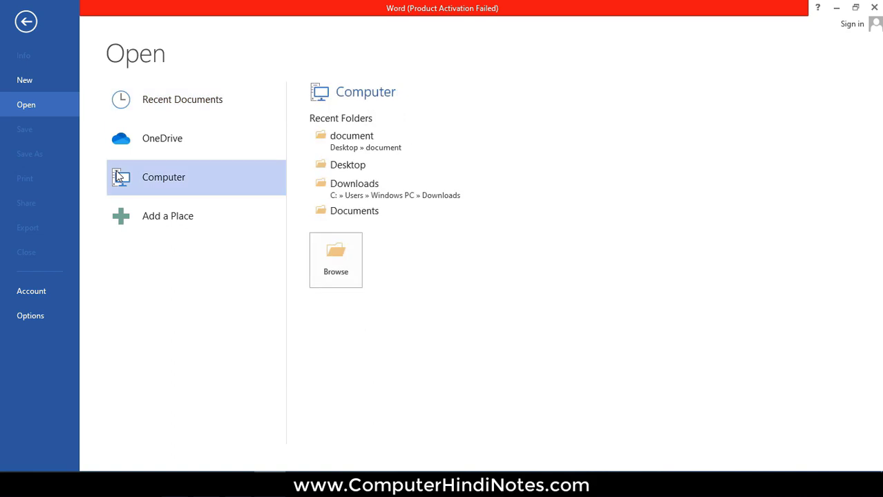
left_click(348, 258)
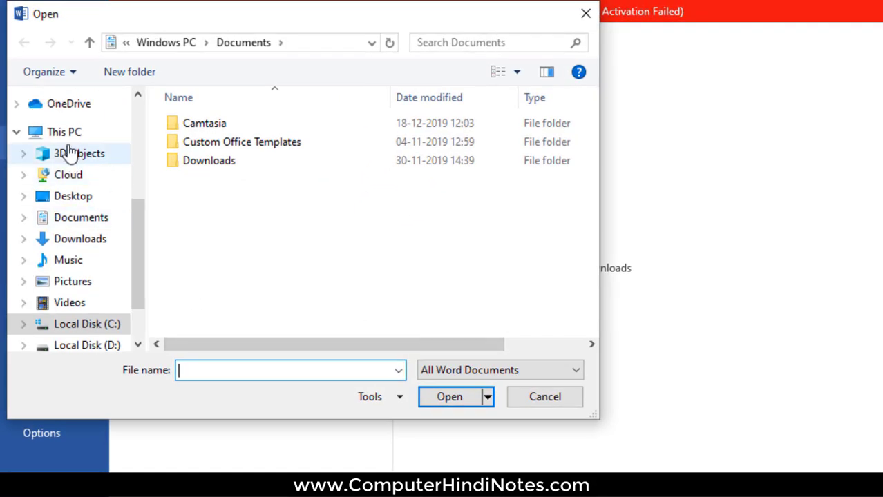
left_click(90, 196)
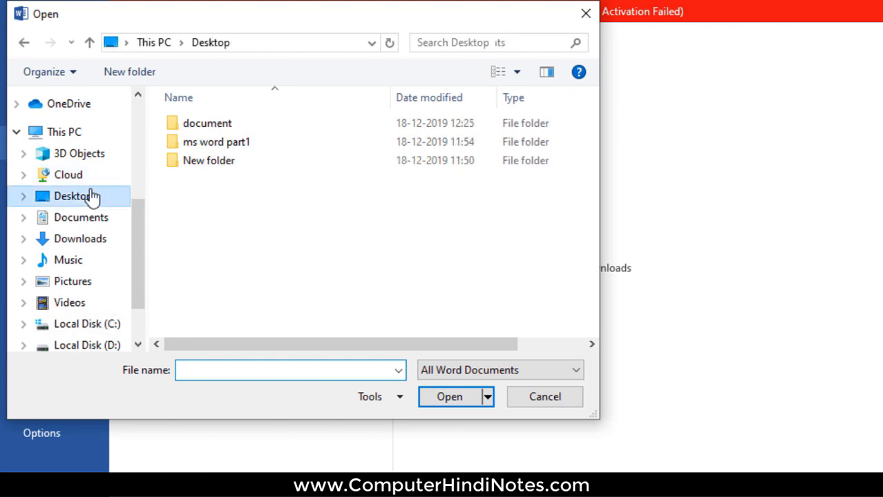
left_click(238, 123)
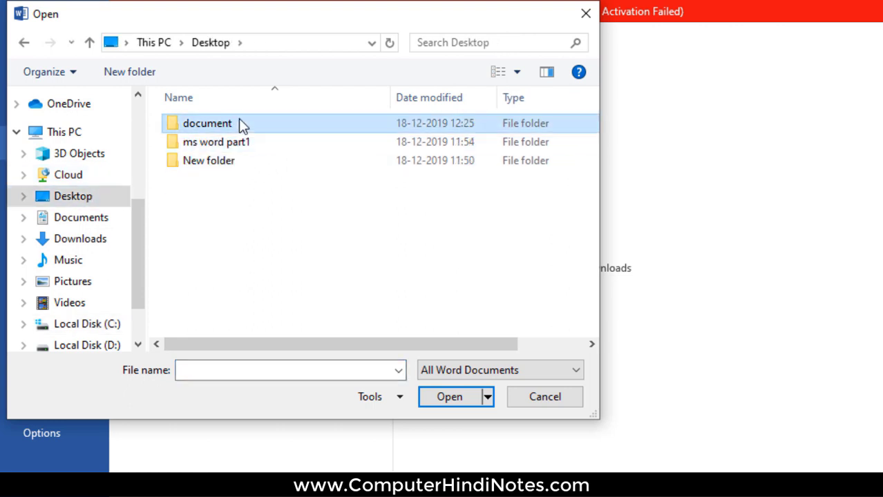
double_click(239, 123)
left_click(243, 130)
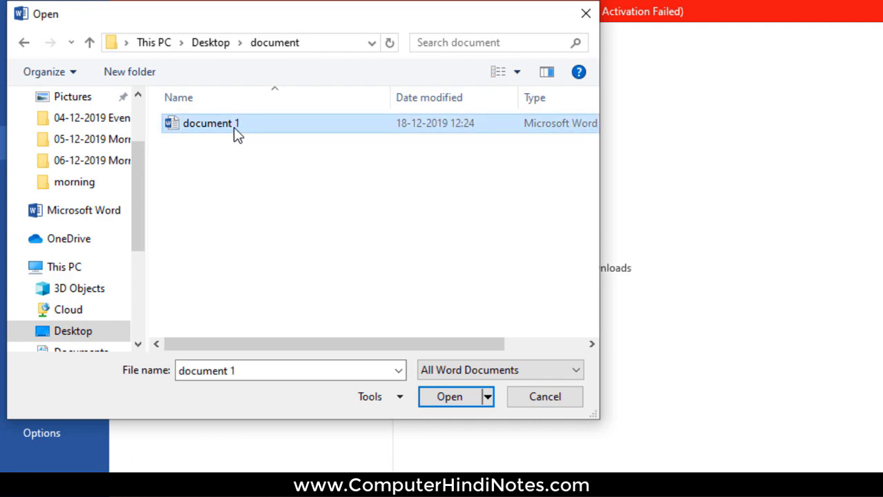
left_click(445, 396)
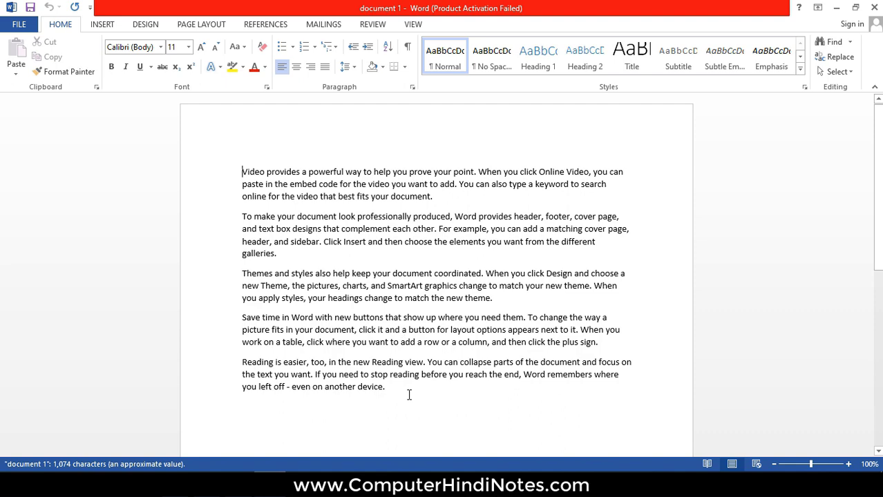
Step: Select and deselect the text, tour the Info, New and Open pages, and end on Info
left_click_drag(385, 388, 241, 173)
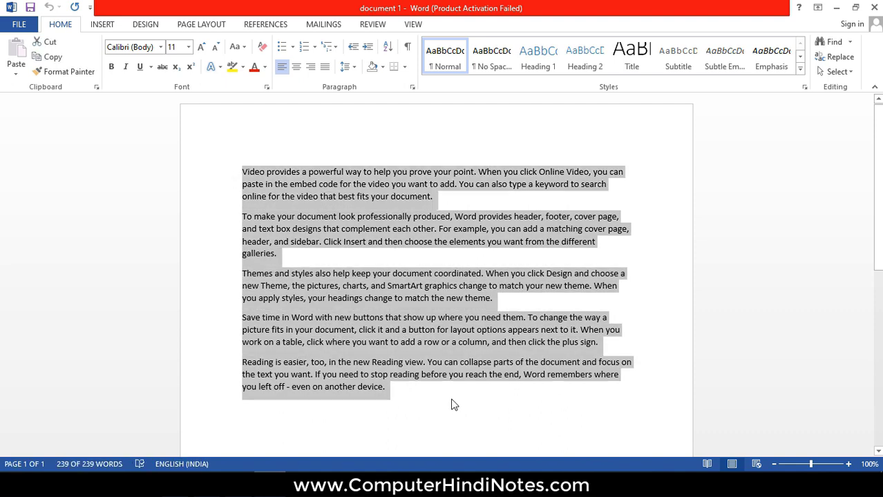
left_click(452, 399)
left_click(19, 24)
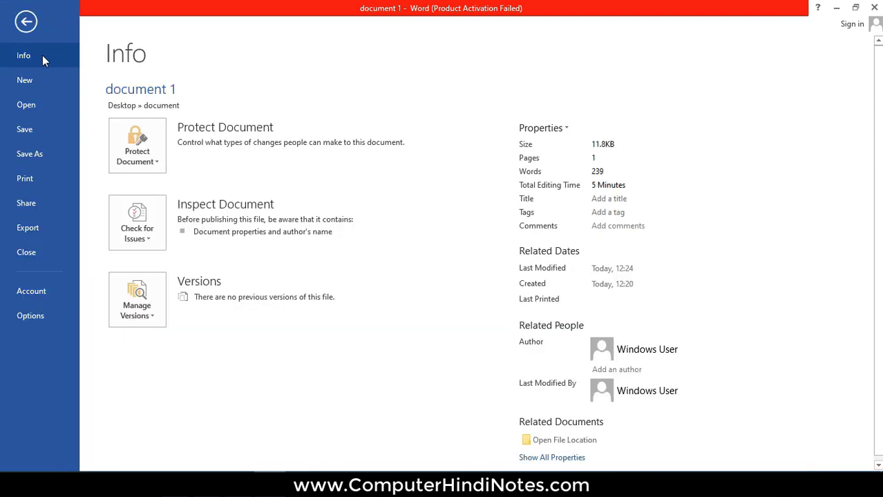
left_click(21, 22)
left_click(18, 25)
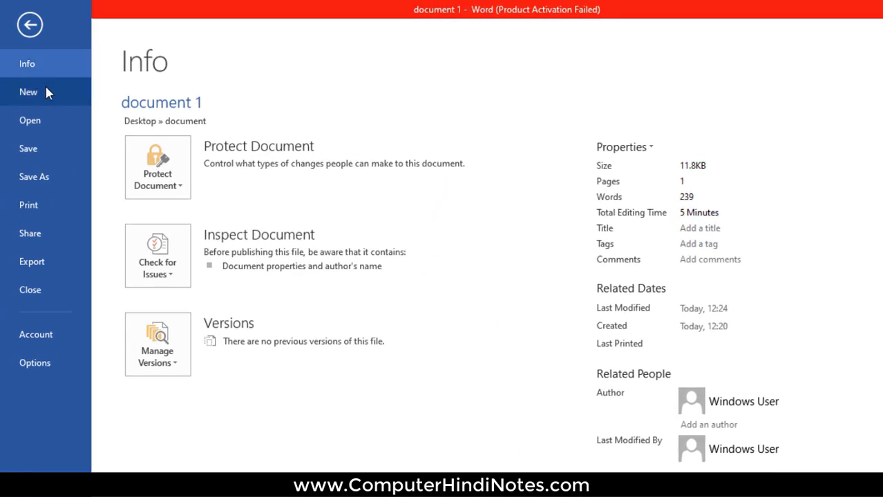
left_click(45, 90)
left_click(45, 123)
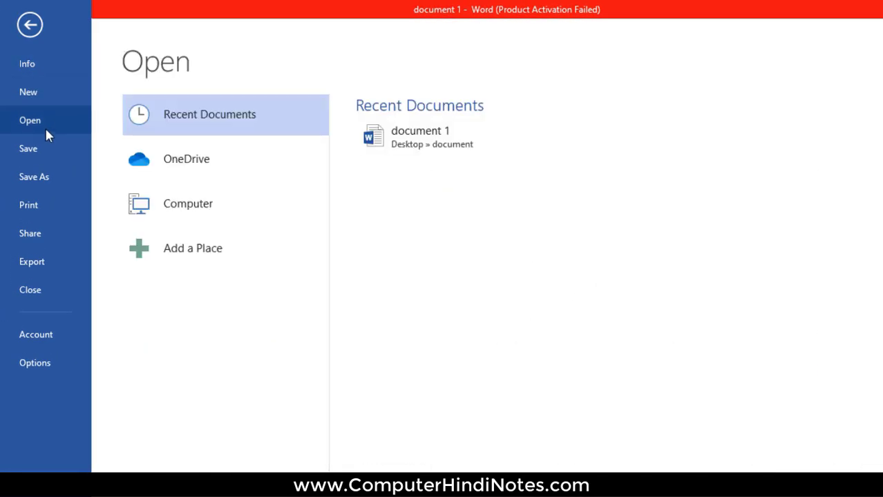
left_click(49, 150)
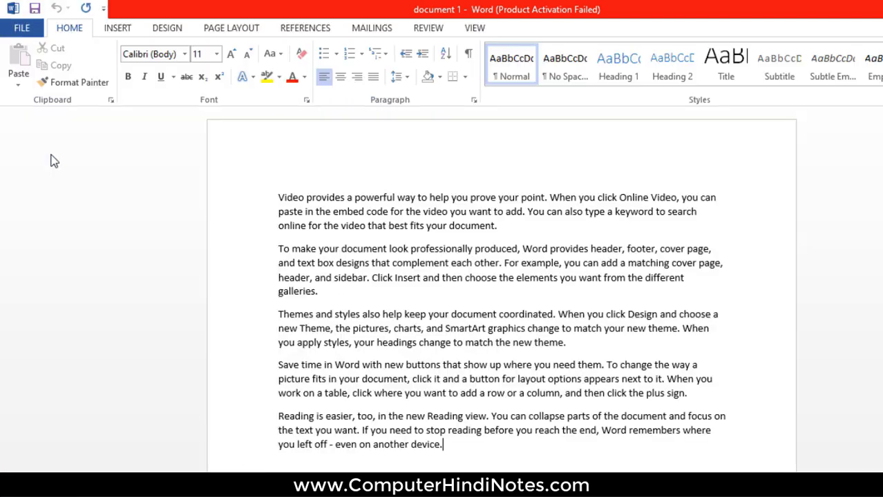
left_click(22, 31)
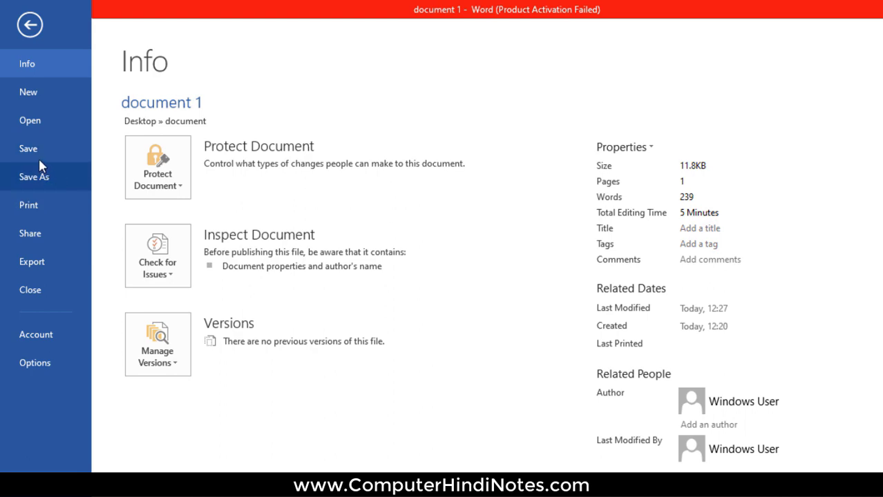
Step: Add 'This is my document.' as a new final line of the text
left_click(39, 27)
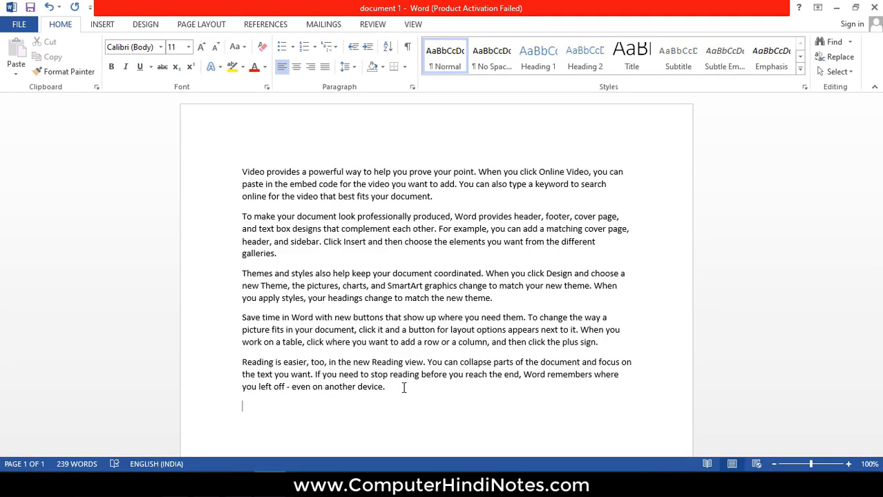
type("this is my documen")
type("t..")
left_click_drag(360, 409, 188, 388)
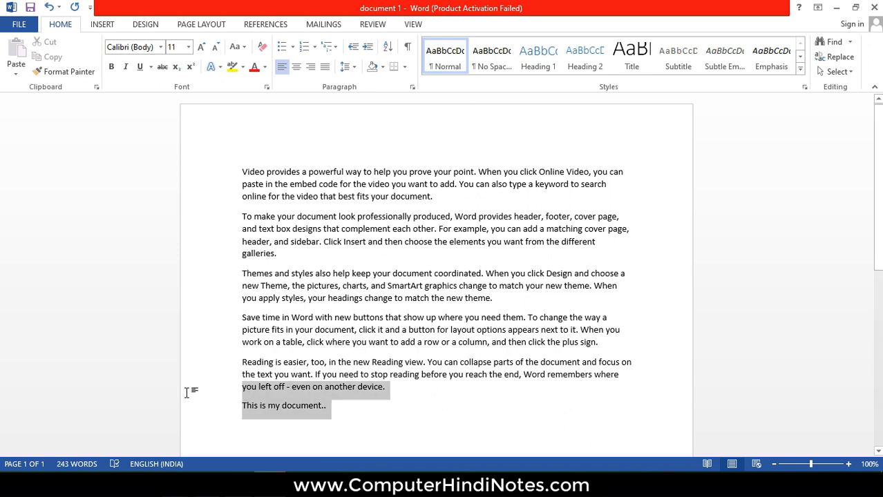
left_click(360, 419)
key("Return")
left_click_drag(334, 406, 244, 407)
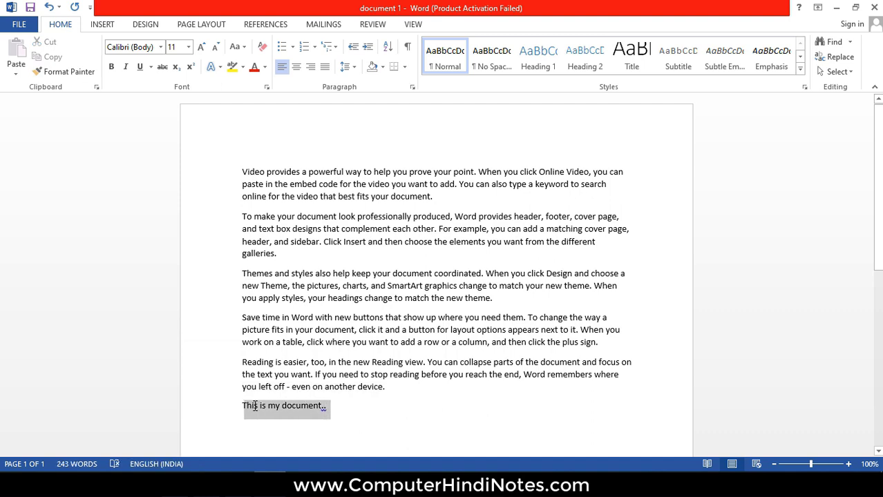
scroll(349, 420, "down", 3)
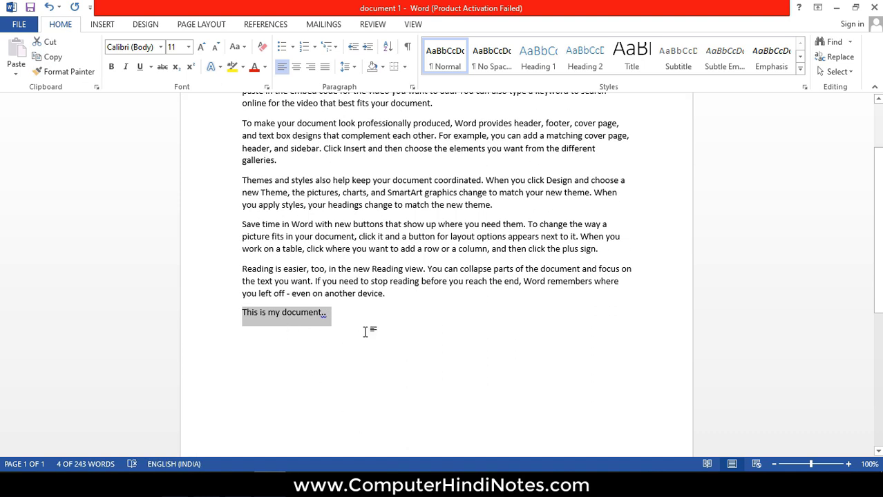
left_click(364, 320)
scroll(365, 311, "up", 3)
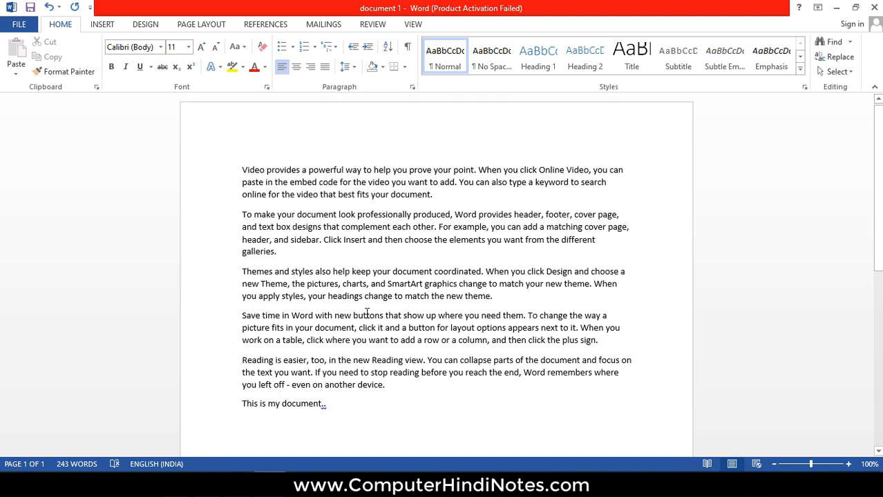
Step: Briefly check the Info page, then return to the document and select text near the end
left_click(19, 25)
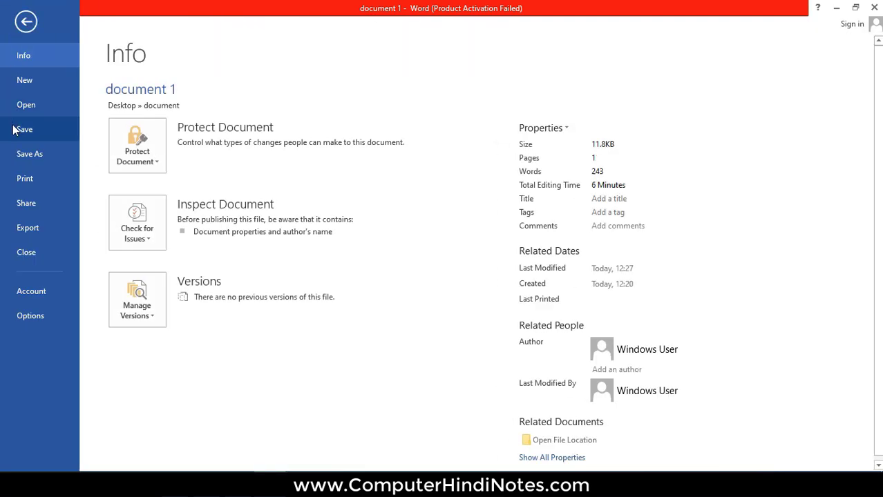
left_click(34, 25)
scroll(333, 423, "down", 1)
left_click_drag(331, 349, 203, 242)
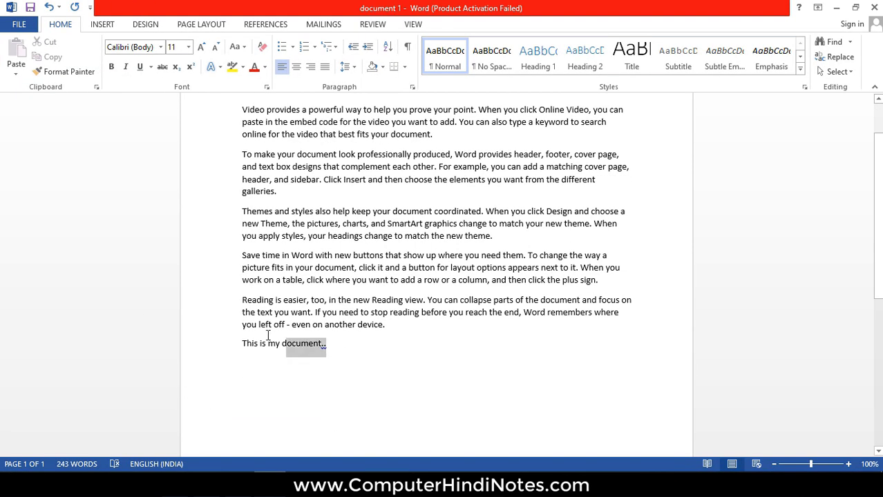
Step: Save the edited file as 'document 2' in the same Desktop document folder, replacing the trailing 1
left_click(353, 351)
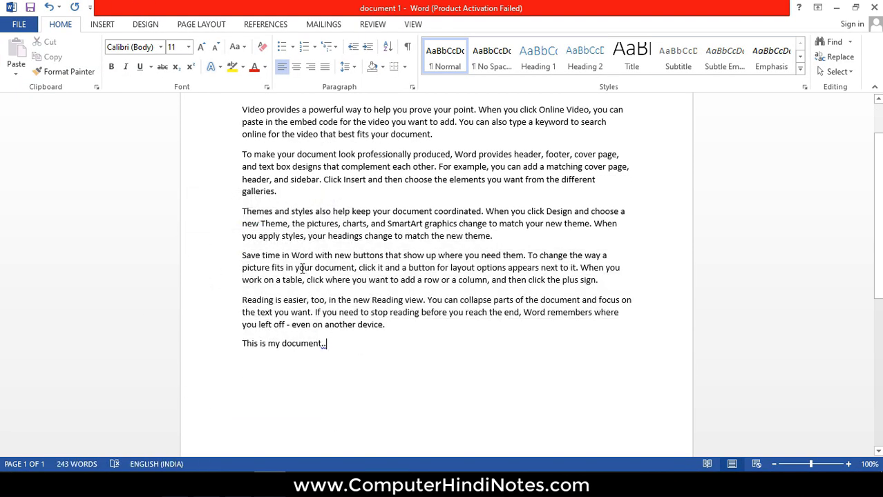
left_click(18, 26)
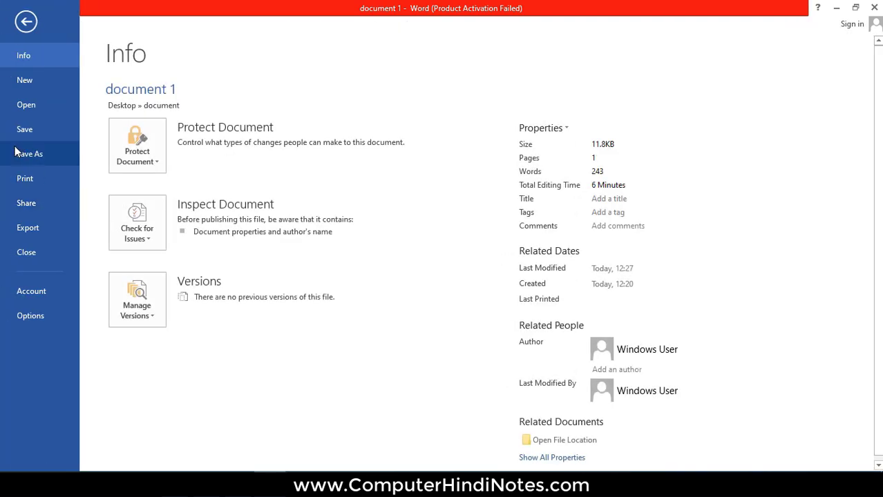
left_click(21, 153)
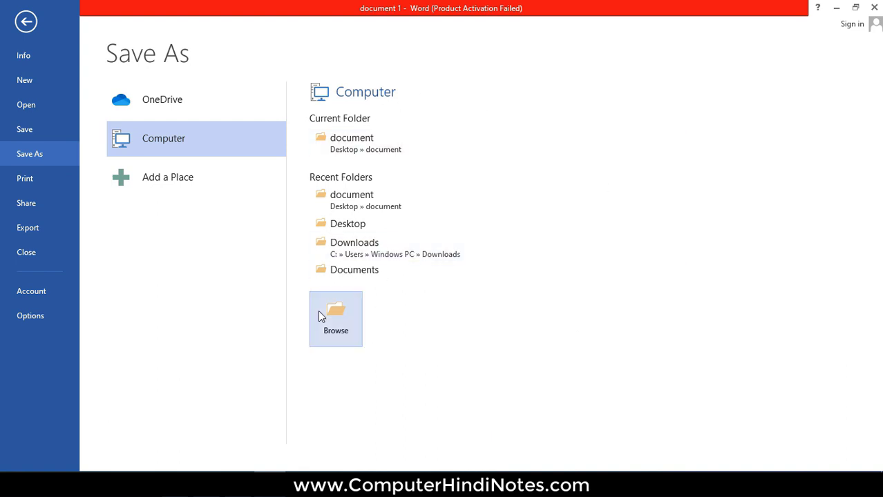
left_click(310, 352)
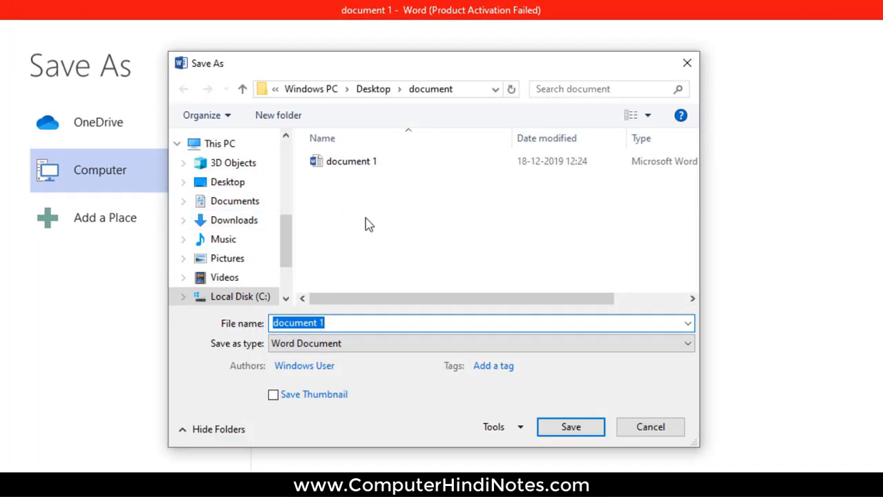
left_click(393, 328)
key("BackSpace")
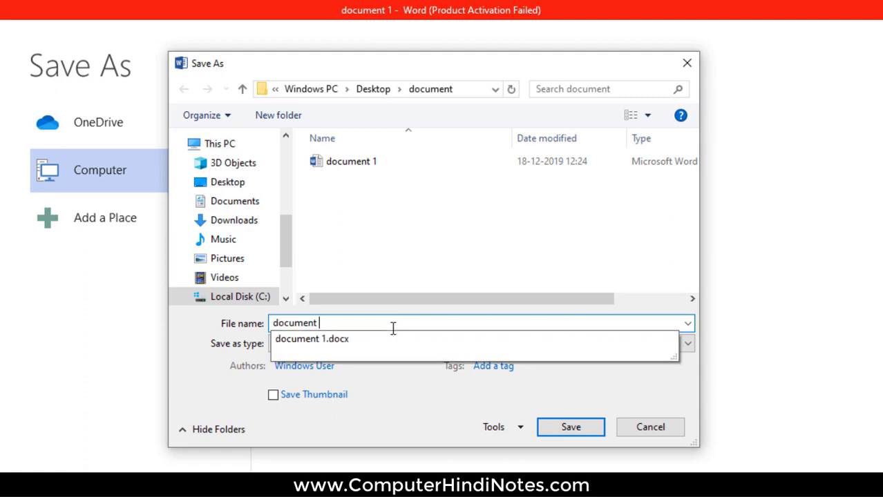
type("2")
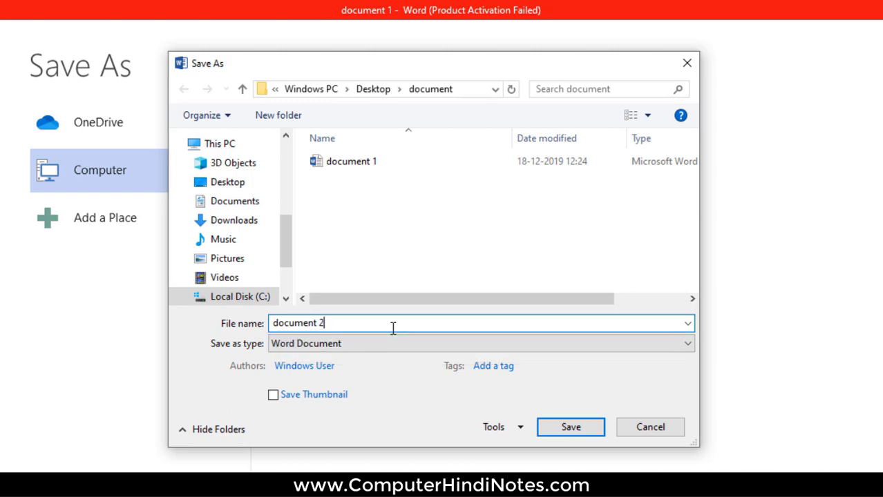
key("Return")
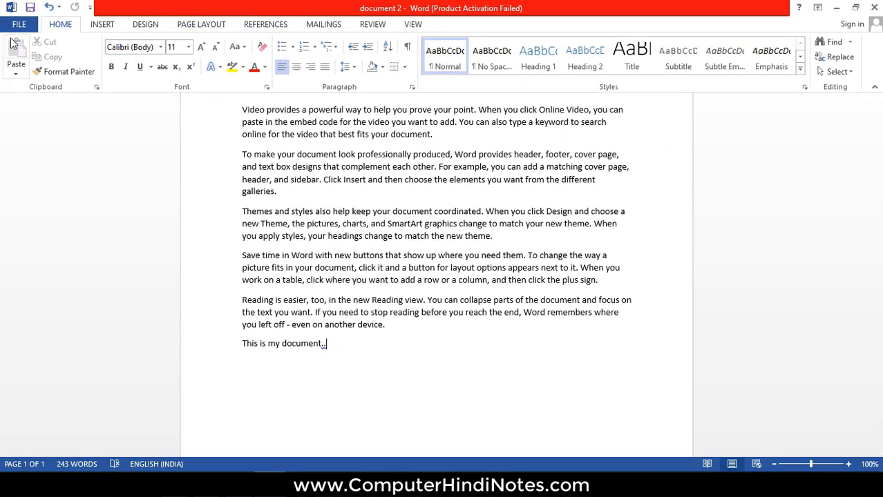
Step: Close document 2 and reopen document 1 from the recent documents list
left_click(19, 25)
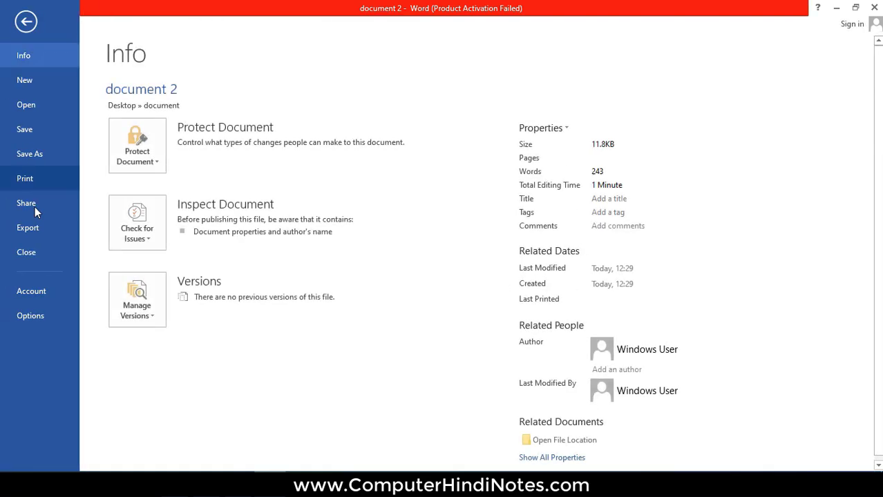
left_click(36, 253)
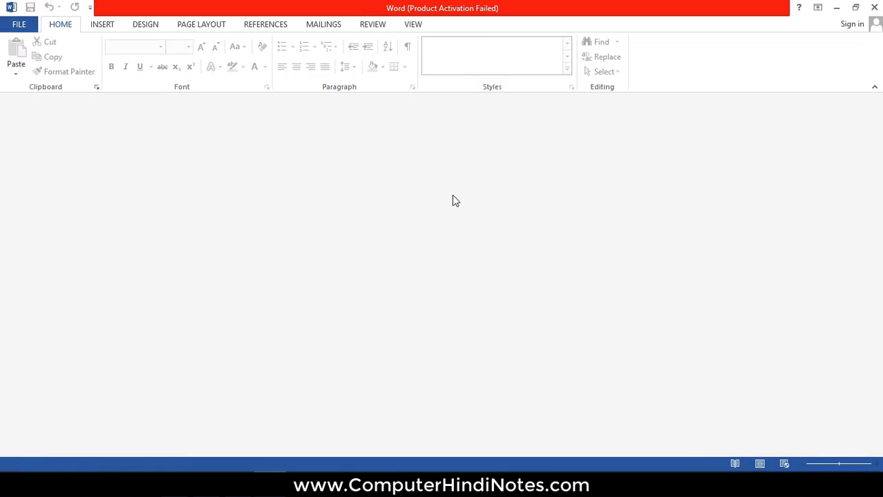
left_click(32, 28)
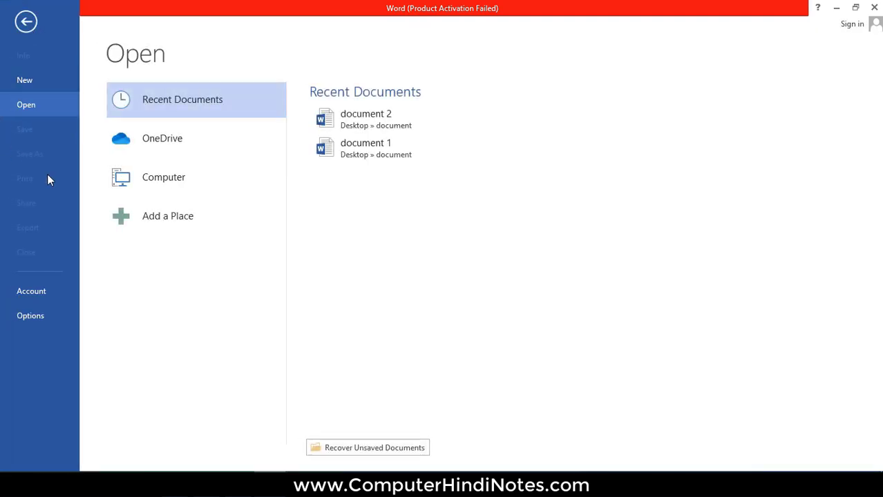
left_click(378, 158)
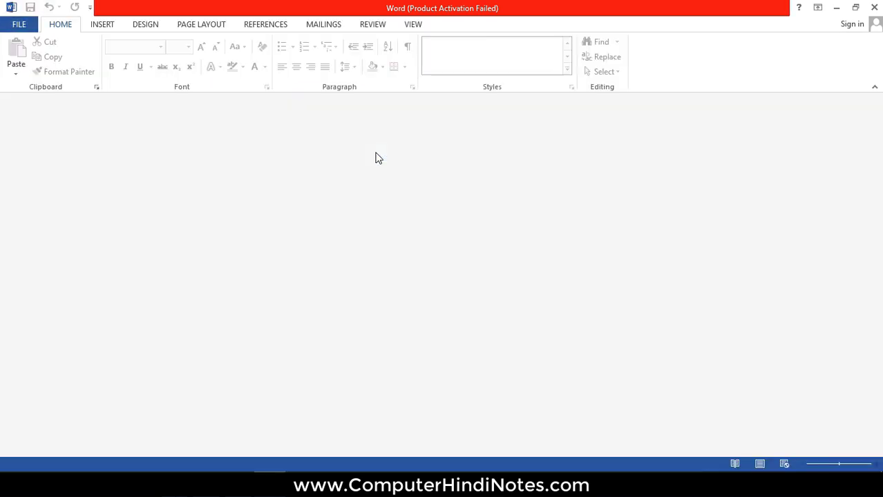
Step: Check document 1's empty last line, then reopen document 2 from Recent Documents
scroll(376, 299, "down", 4)
left_click(381, 267)
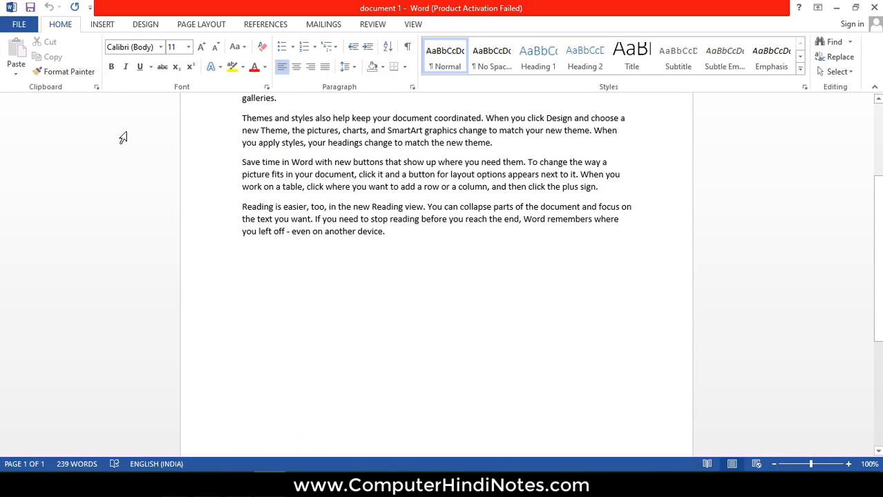
left_click(20, 26)
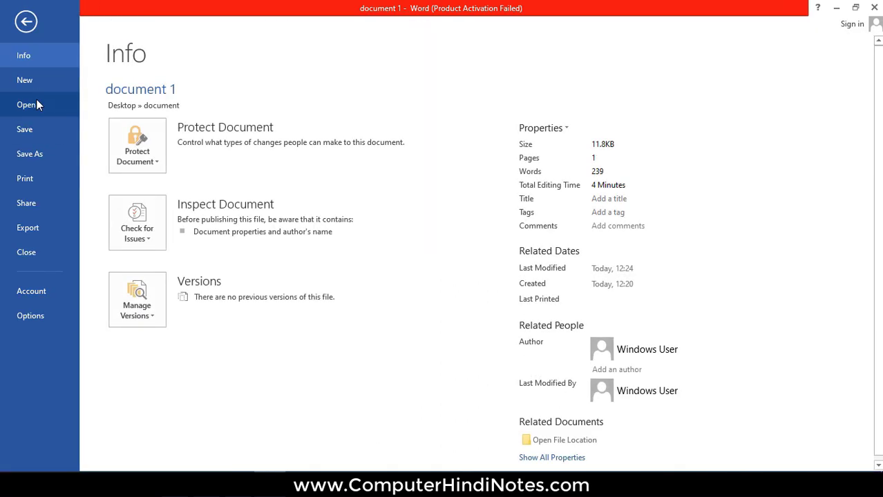
left_click(36, 100)
left_click(400, 146)
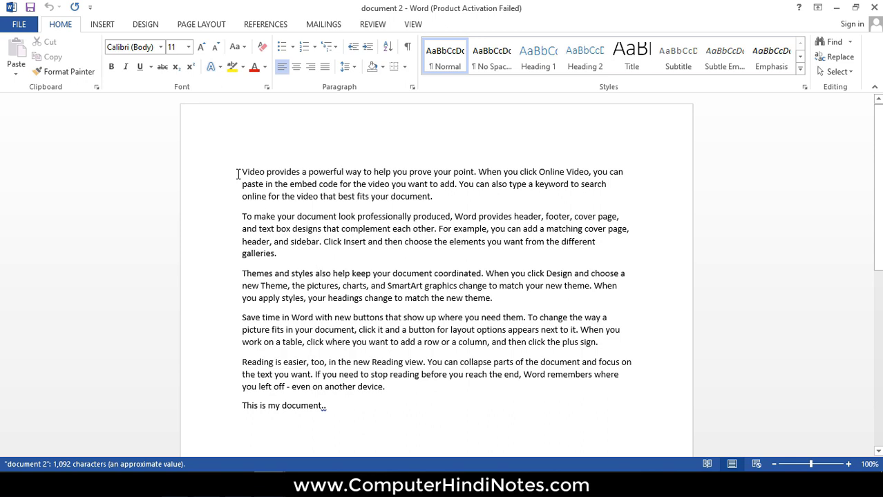
Step: Select the five paragraphs plus the closing line 'This is my document..' by dragging
left_click_drag(238, 174, 391, 403)
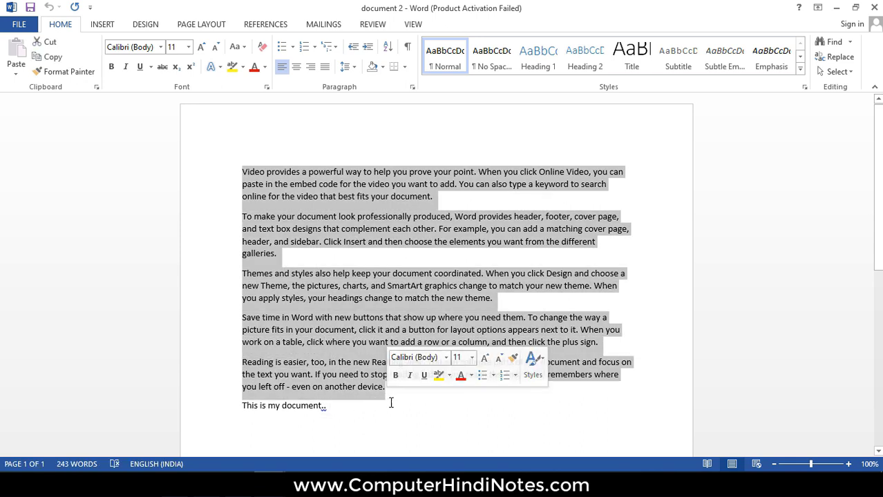
left_click(326, 406)
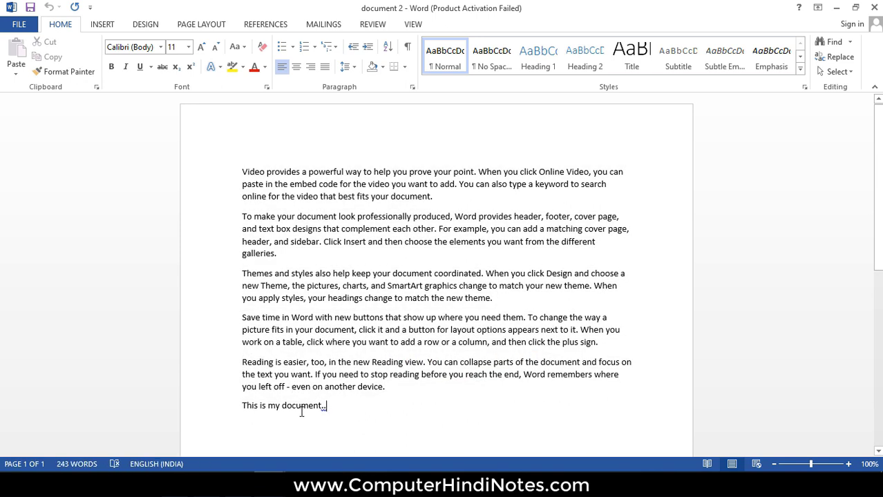
left_click_drag(301, 412, 222, 388)
left_click(437, 410)
left_click_drag(373, 422, 187, 164)
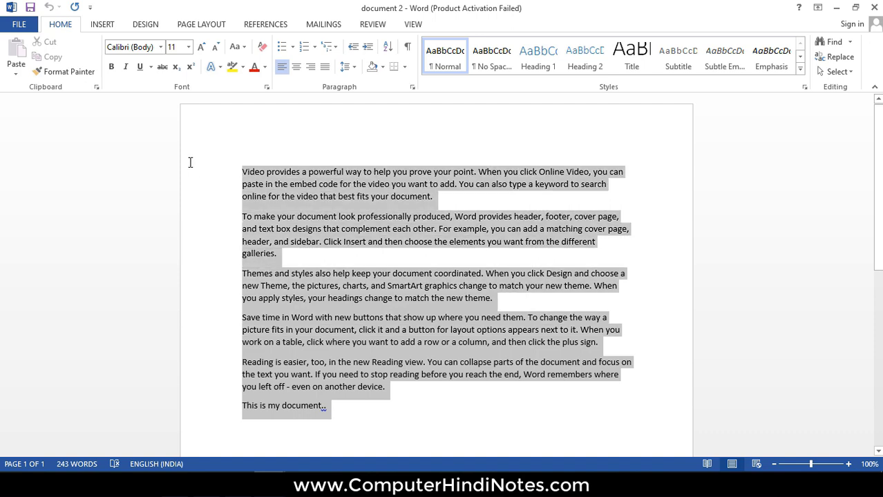
Step: View document 2's Print preview in Backstage, then its Share page
left_click(19, 25)
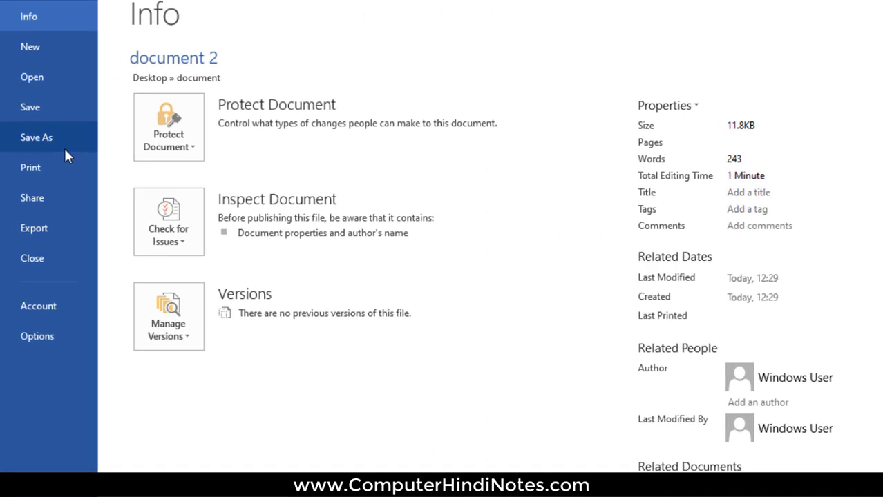
left_click(65, 167)
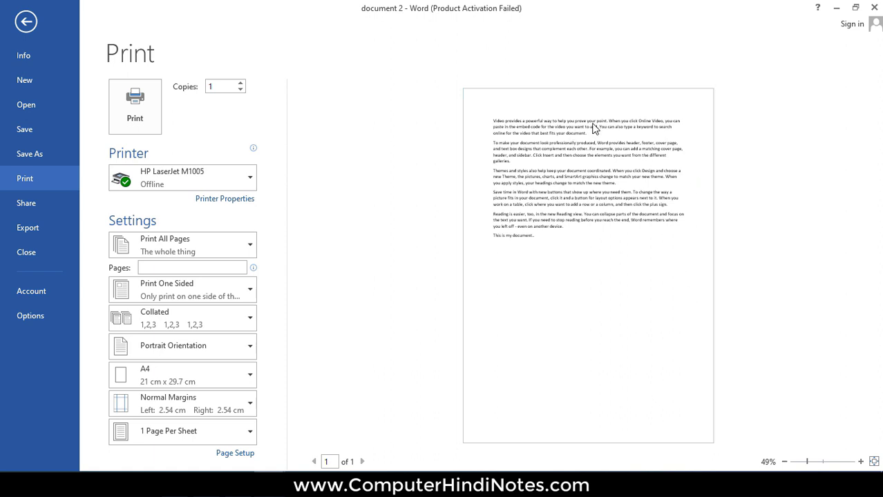
left_click(25, 206)
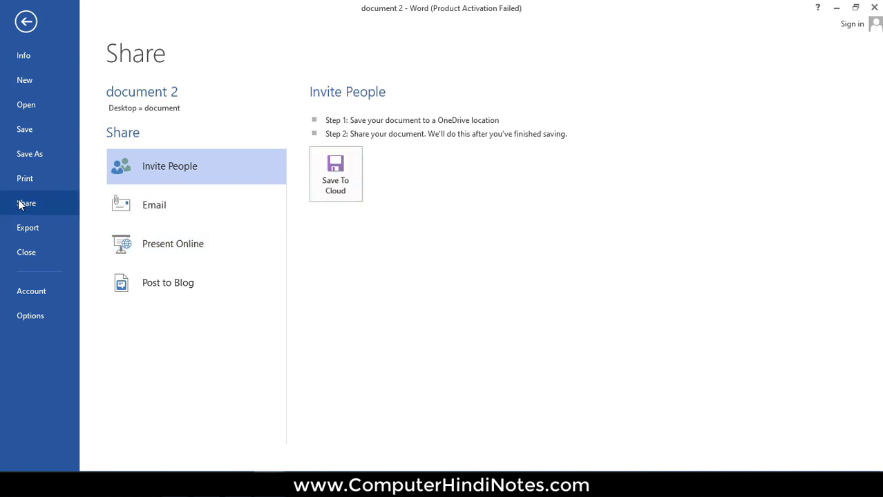
Step: Start a Create PDF/XPS export, cancel the Publish dialog, and return to Backstage
left_click(41, 230)
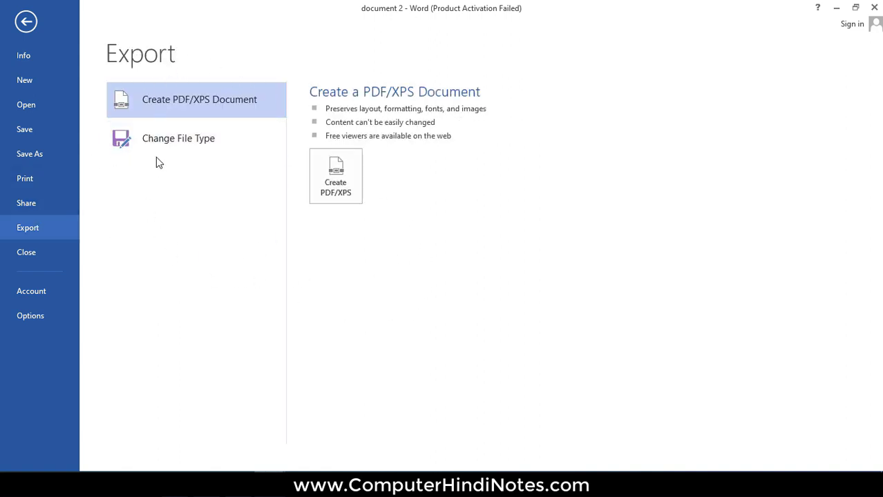
left_click(340, 181)
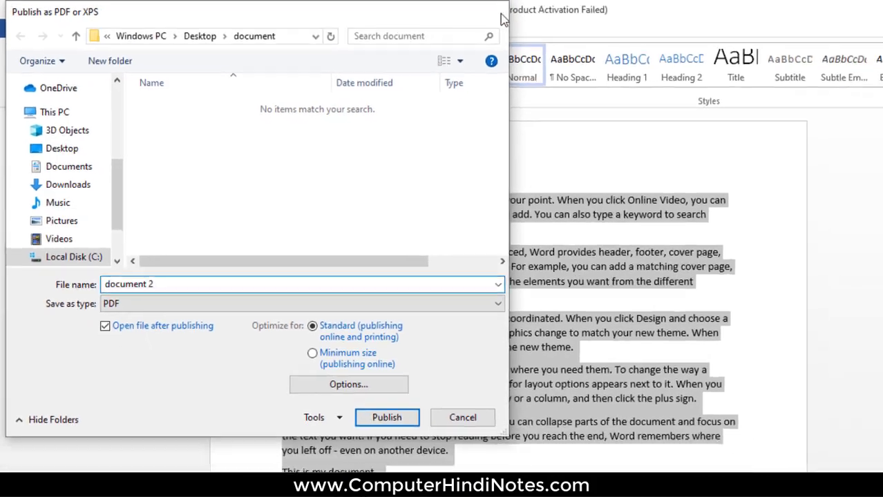
left_click(552, 14)
left_click(11, 24)
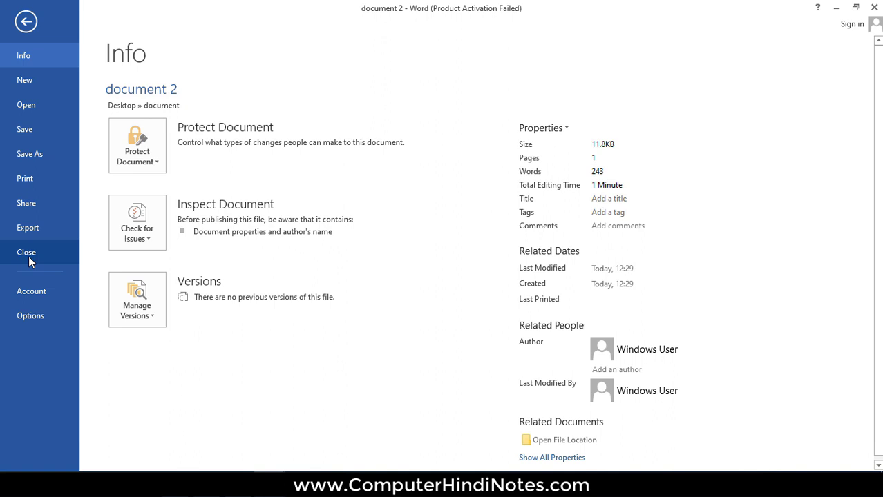
Step: Close document 2, then close document 1 with Ctrl+W, leaving Word empty
left_click(28, 254)
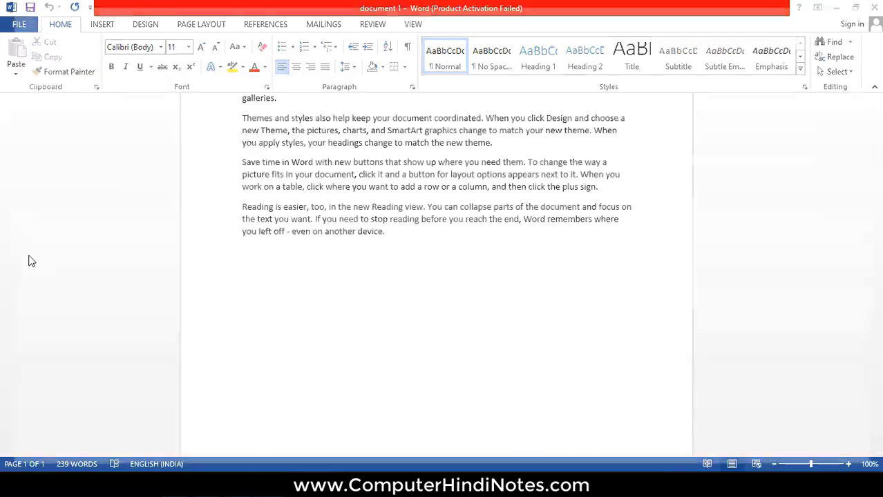
scroll(424, 254, "up", 4)
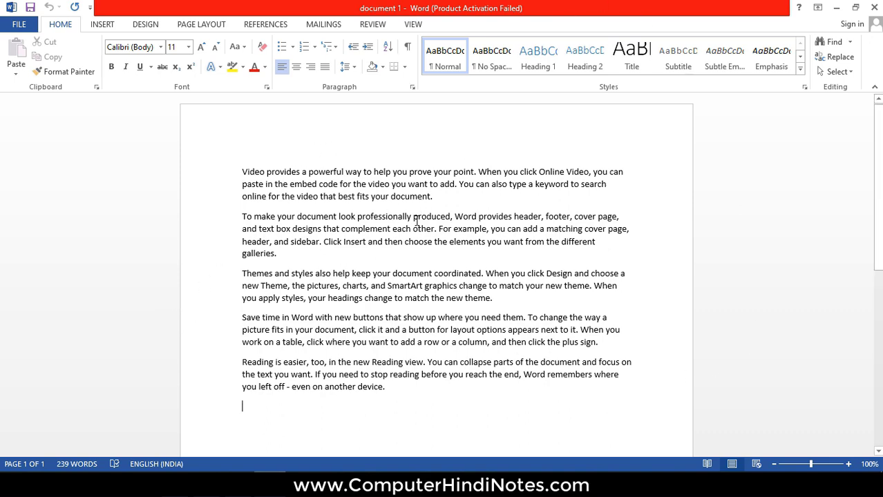
left_click(12, 28)
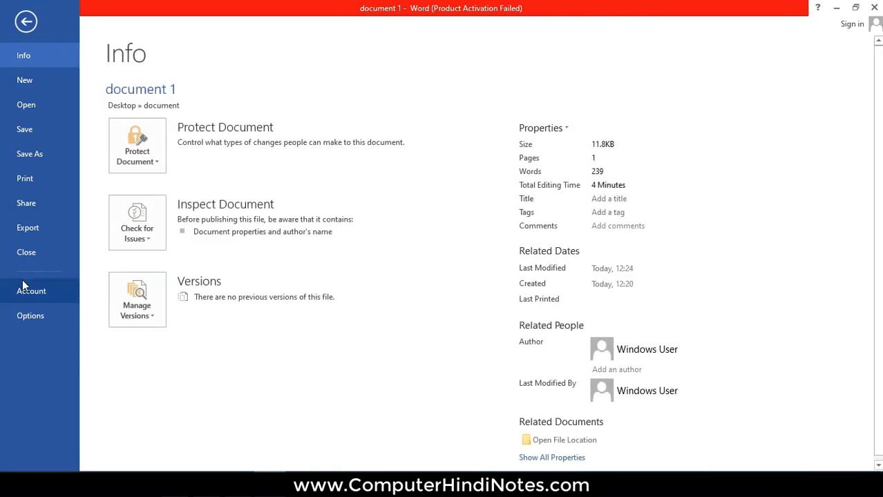
key("Escape")
key("ctrl+w")
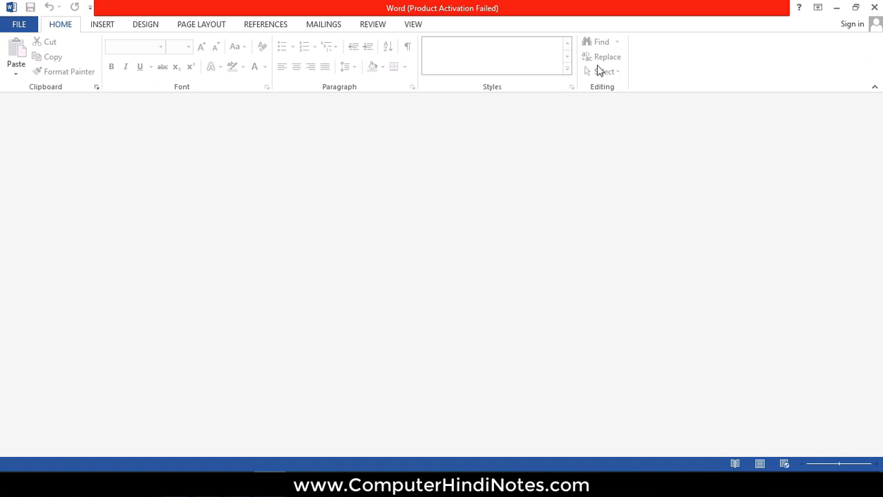
left_click(18, 24)
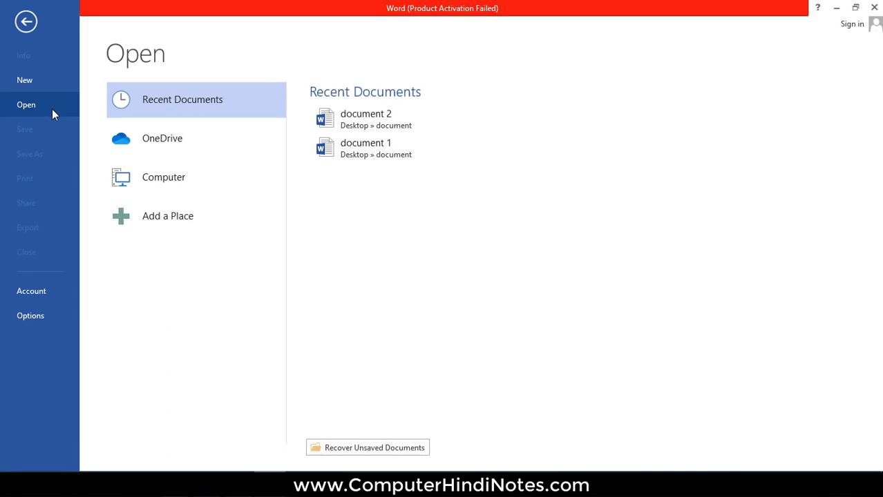
left_click(29, 30)
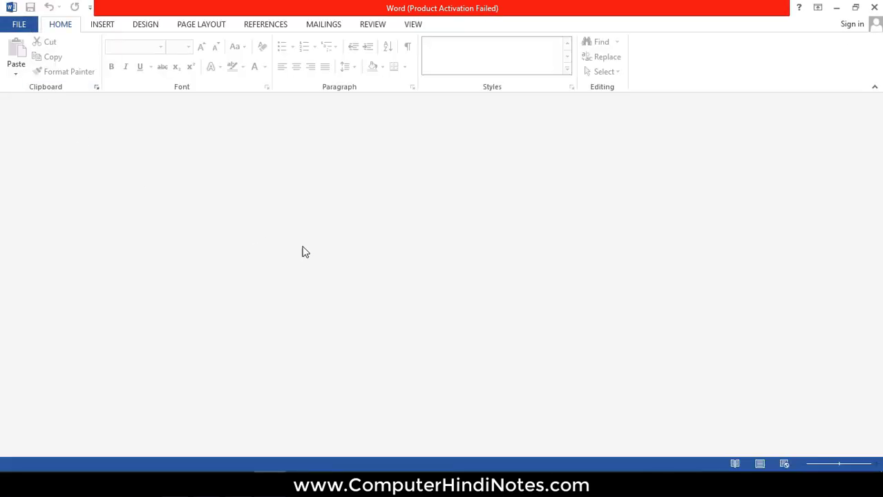
left_click(23, 29)
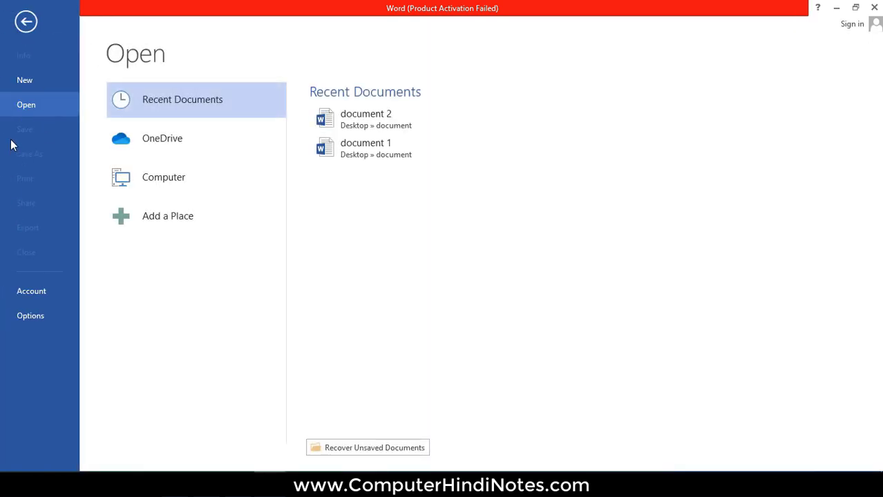
left_click(25, 21)
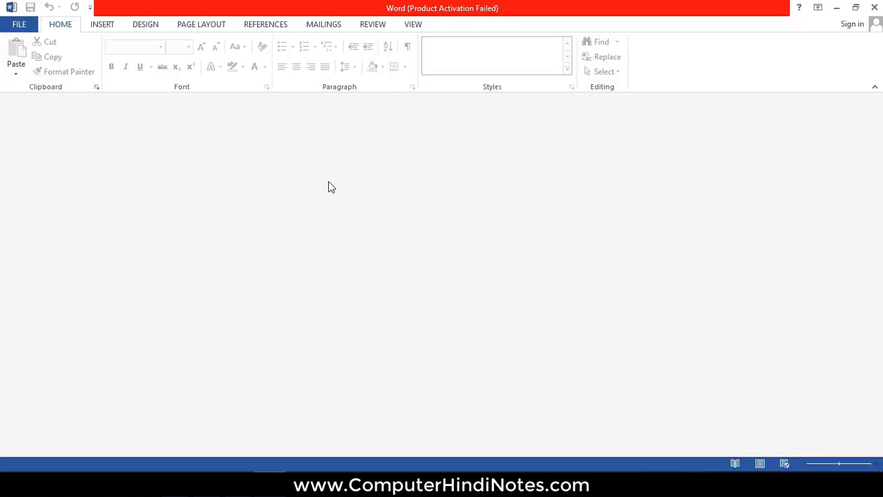
left_click(19, 25)
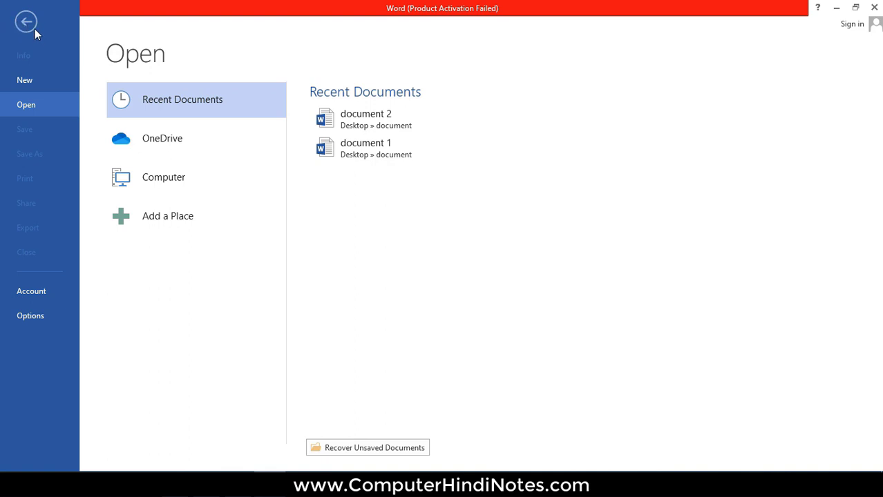
left_click(29, 25)
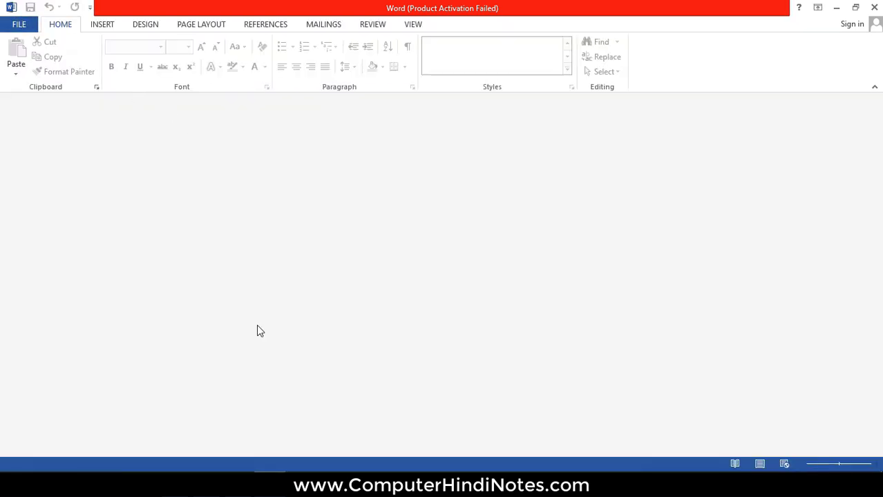